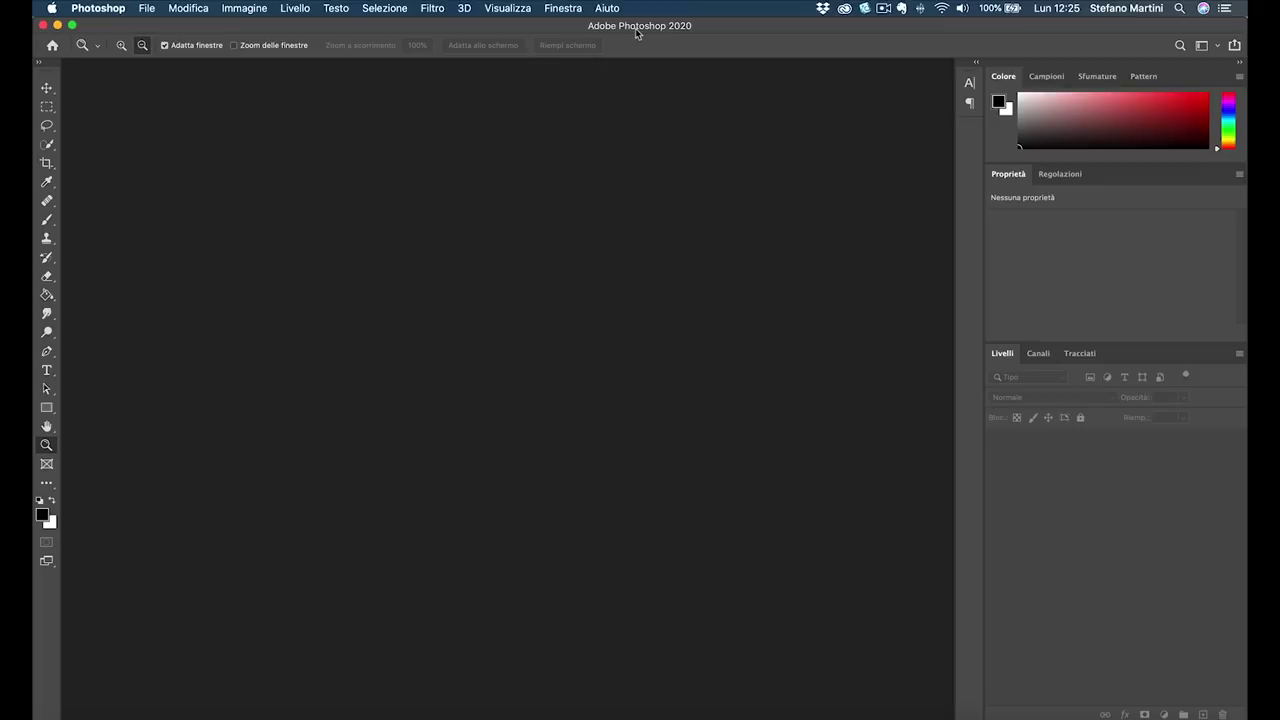
Step: Create a new 5000 × 5000 px, 300 ppi RGB 8-bit document with a white background
key("super+n")
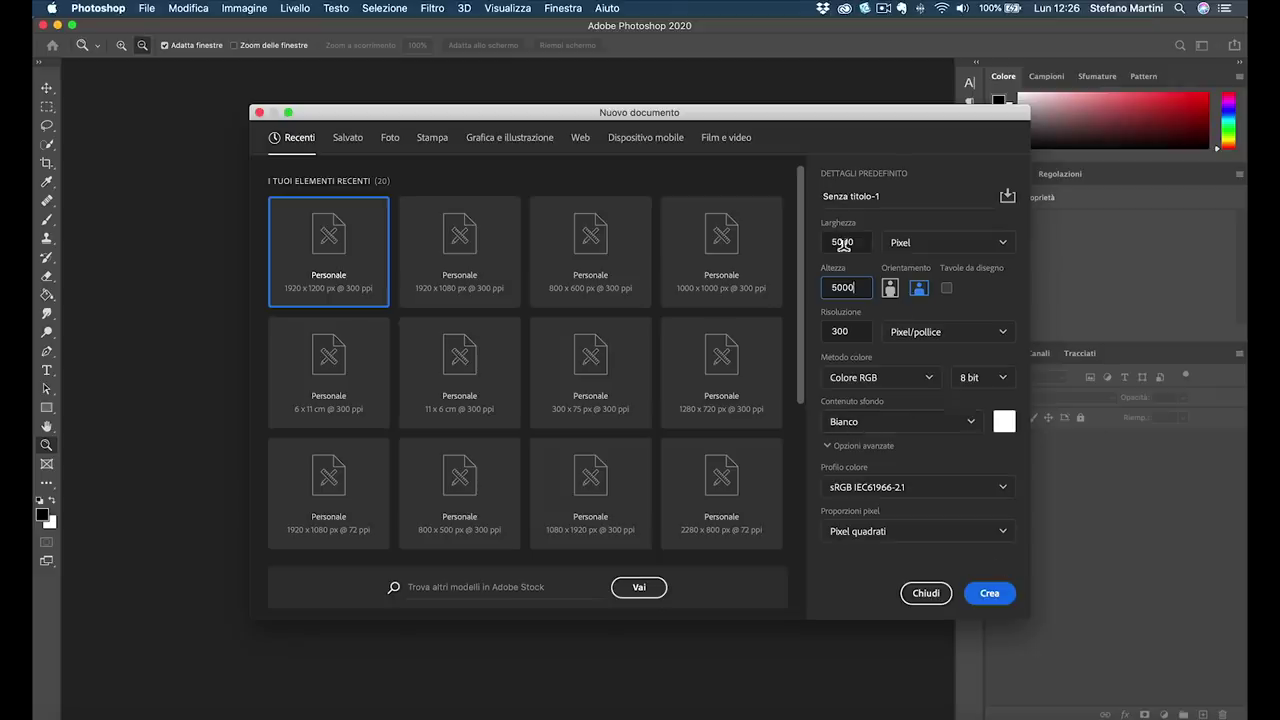
left_click(989, 594)
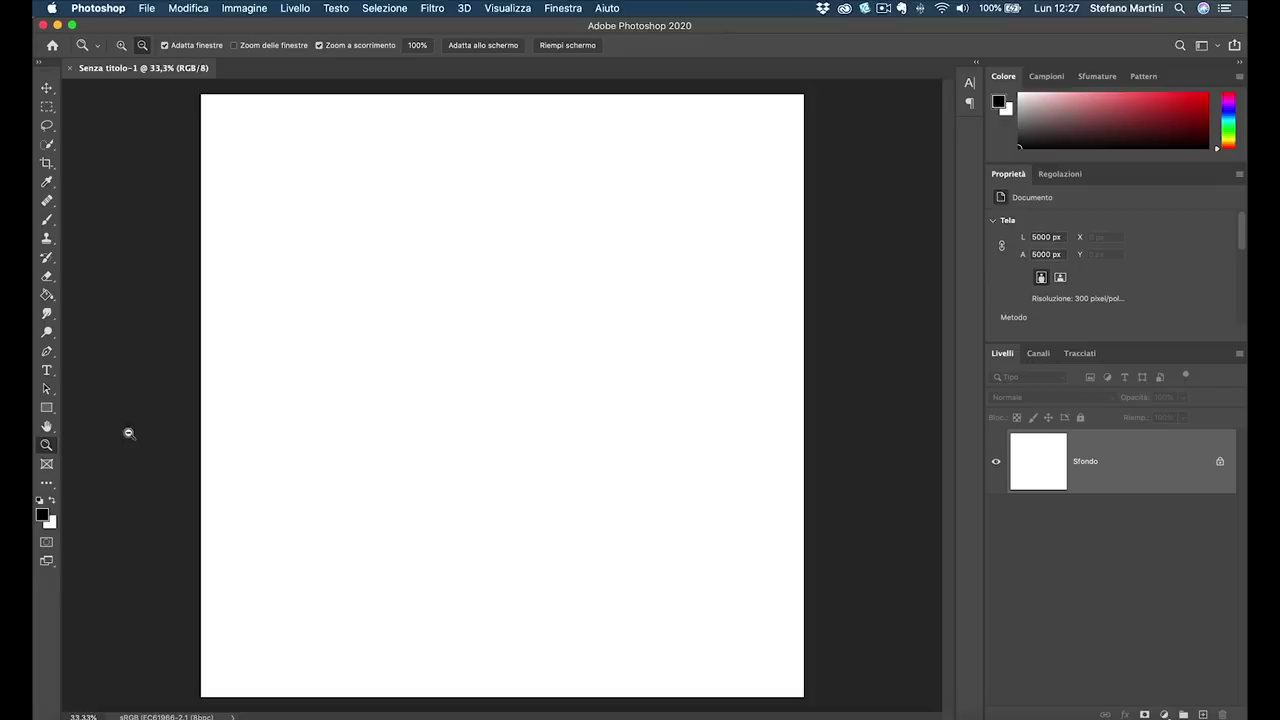
left_click(69, 715)
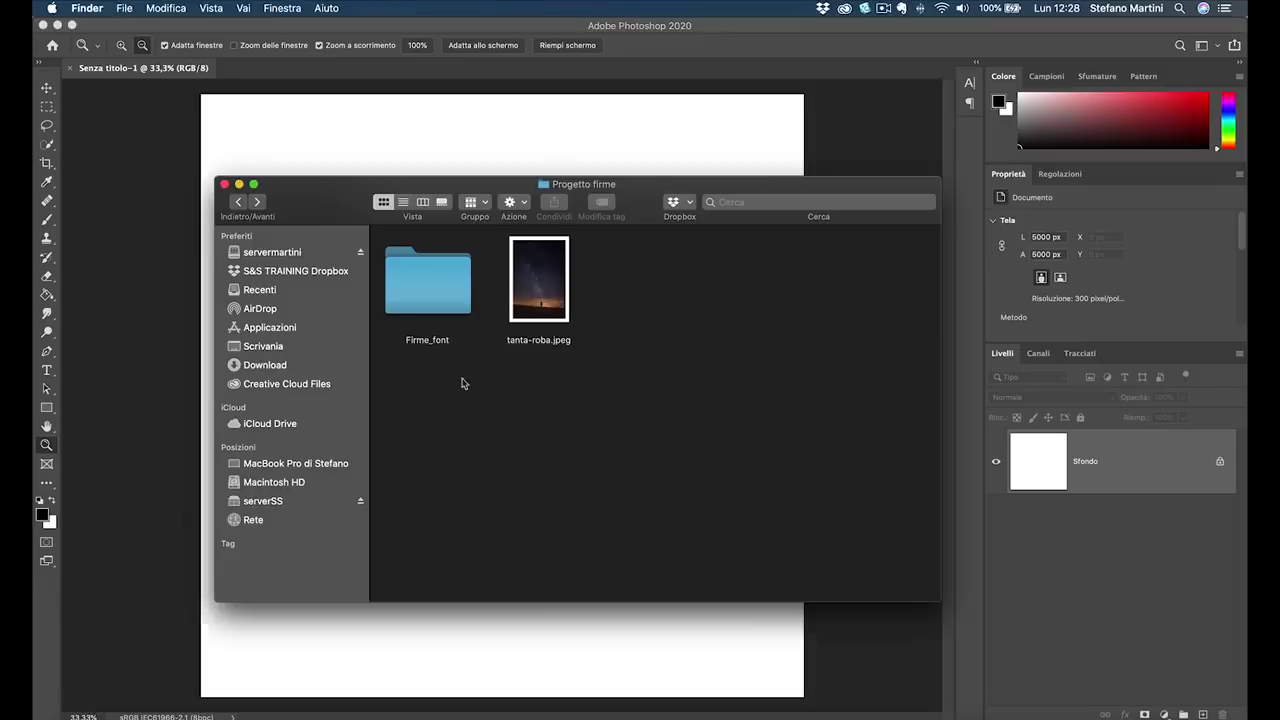
double_click(433, 291)
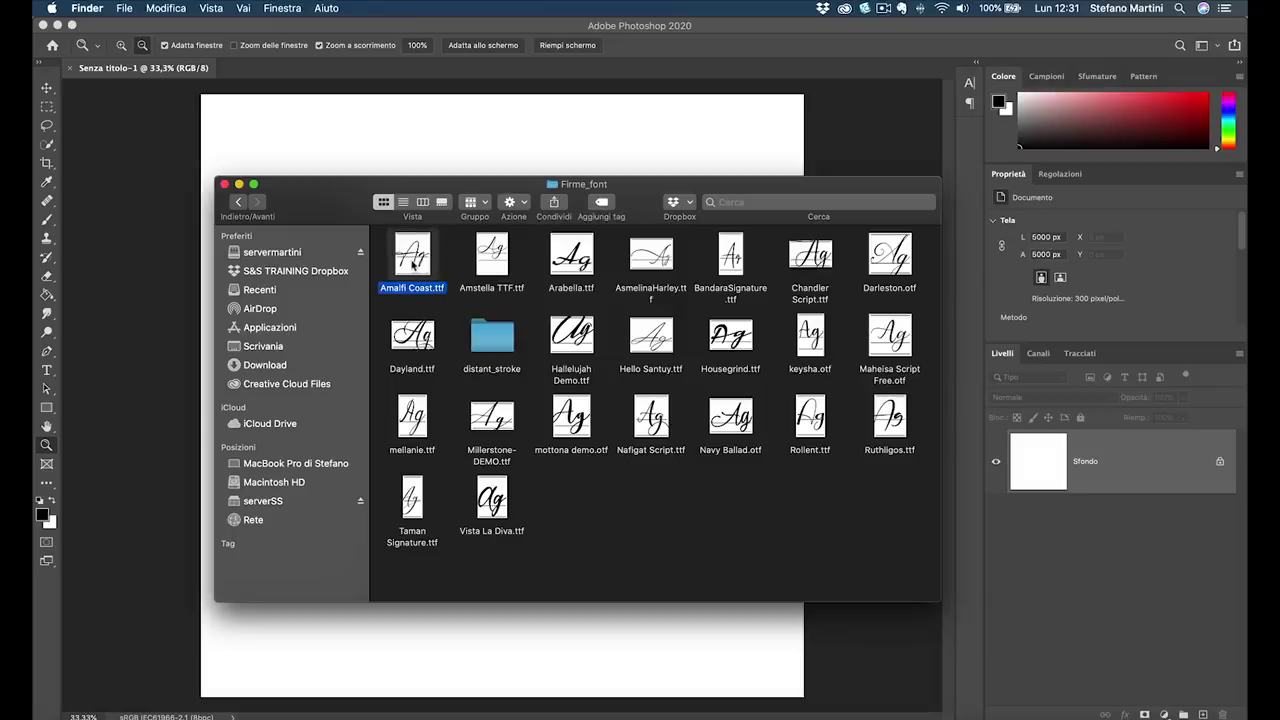
double_click(413, 265)
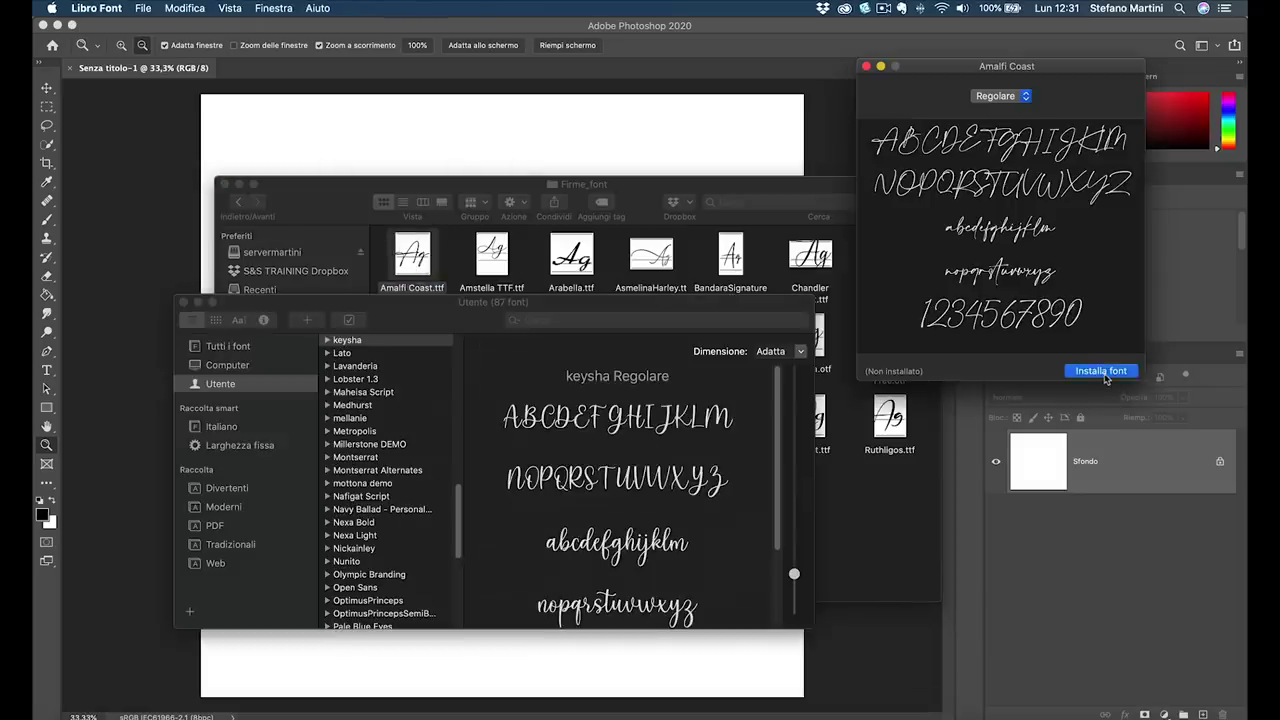
left_click(866, 66)
left_click(183, 301)
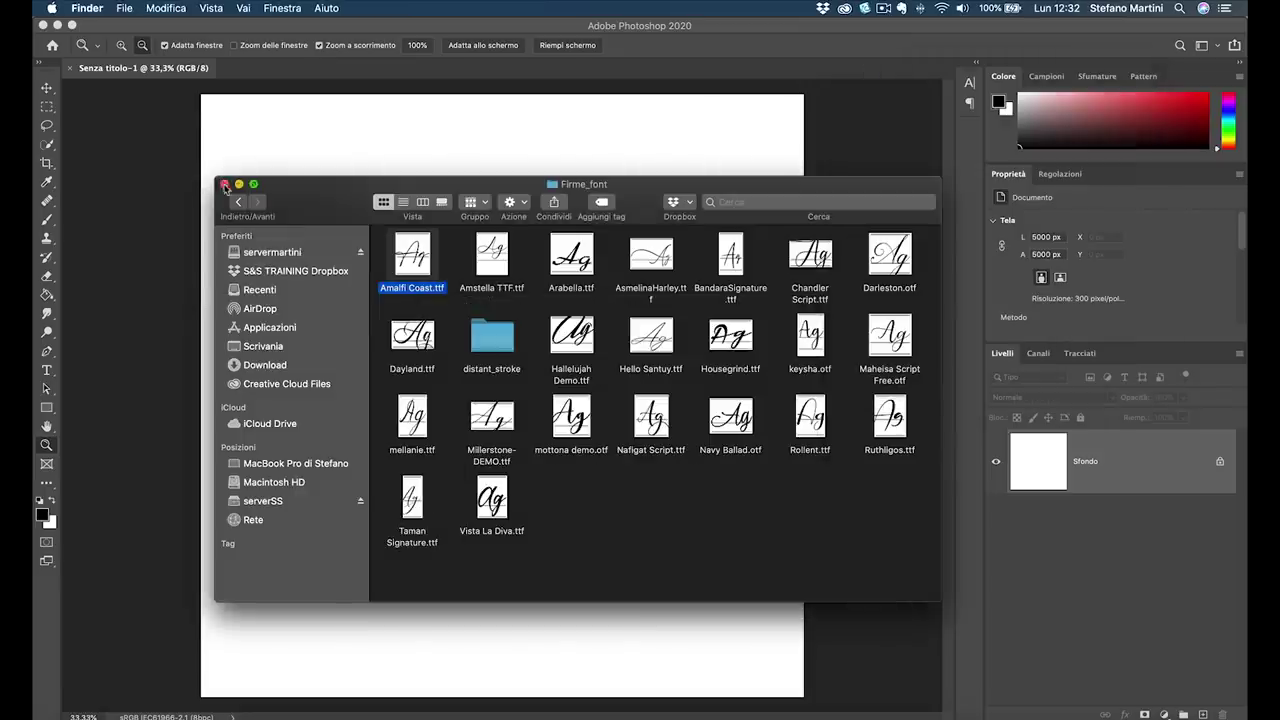
left_click(226, 187)
left_click(350, 481)
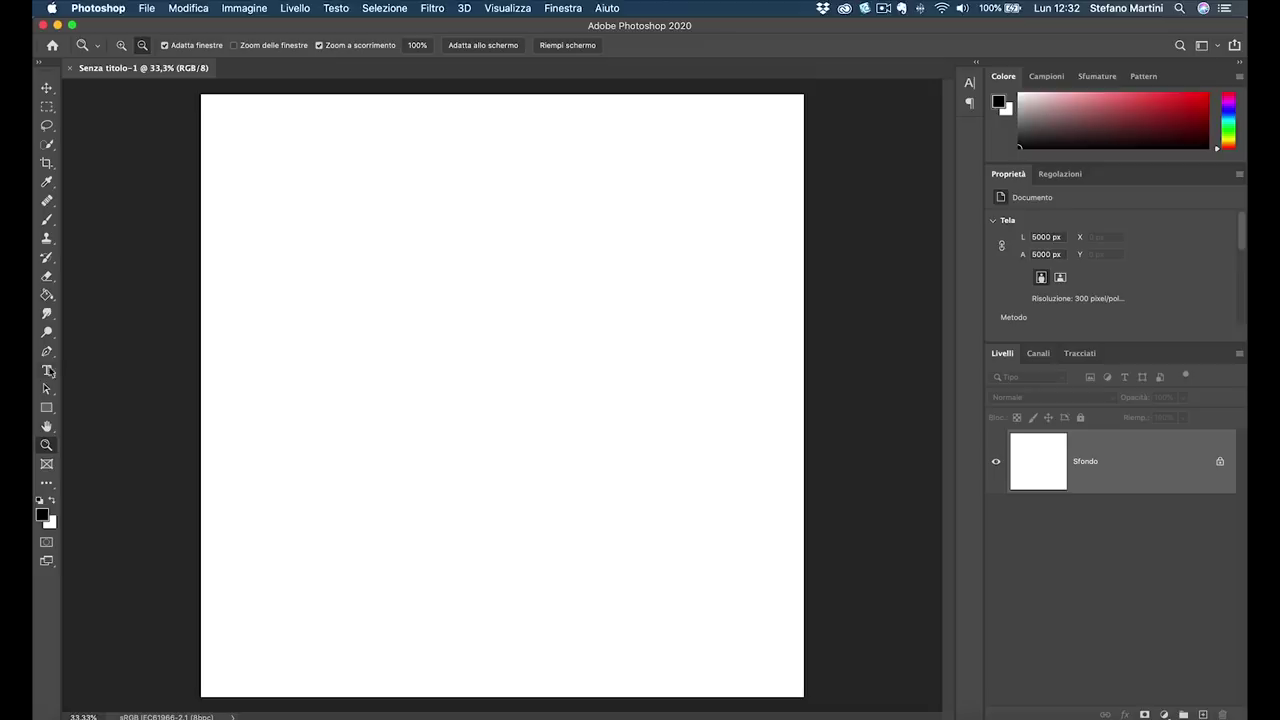
Step: Add a 'Simone Martini' text layer on the canvas
left_click(55, 372)
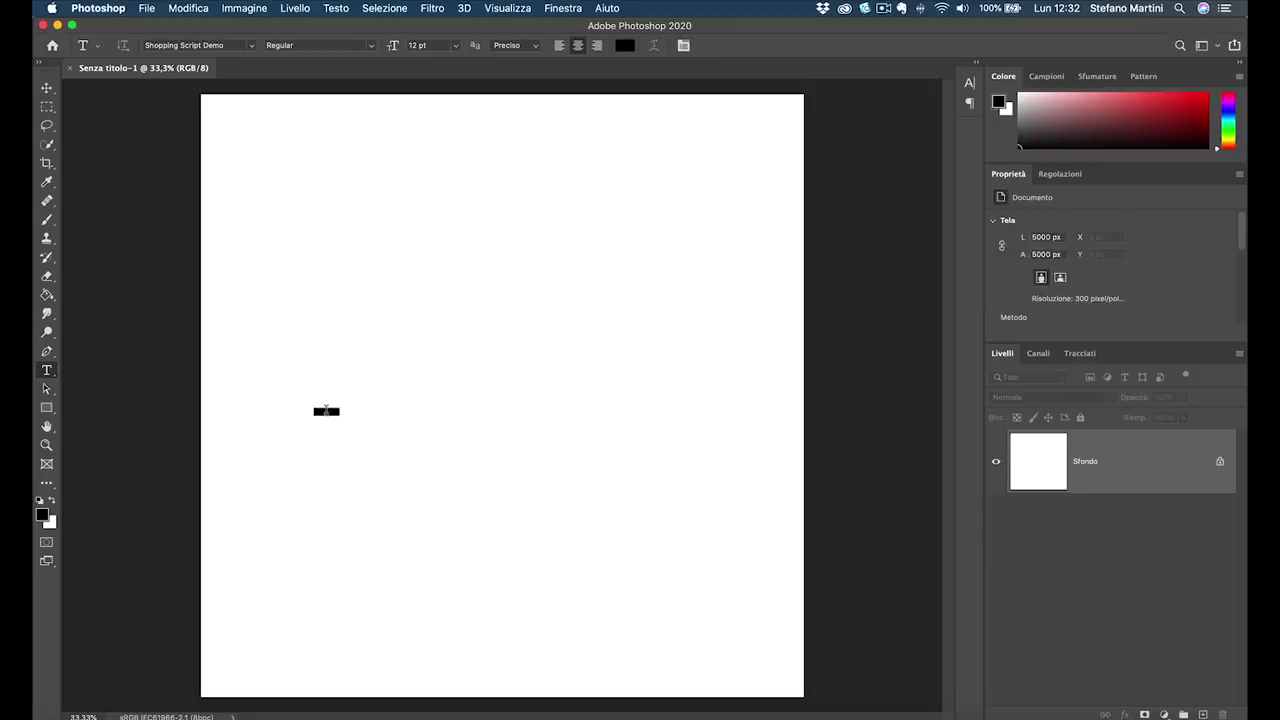
left_click(326, 410)
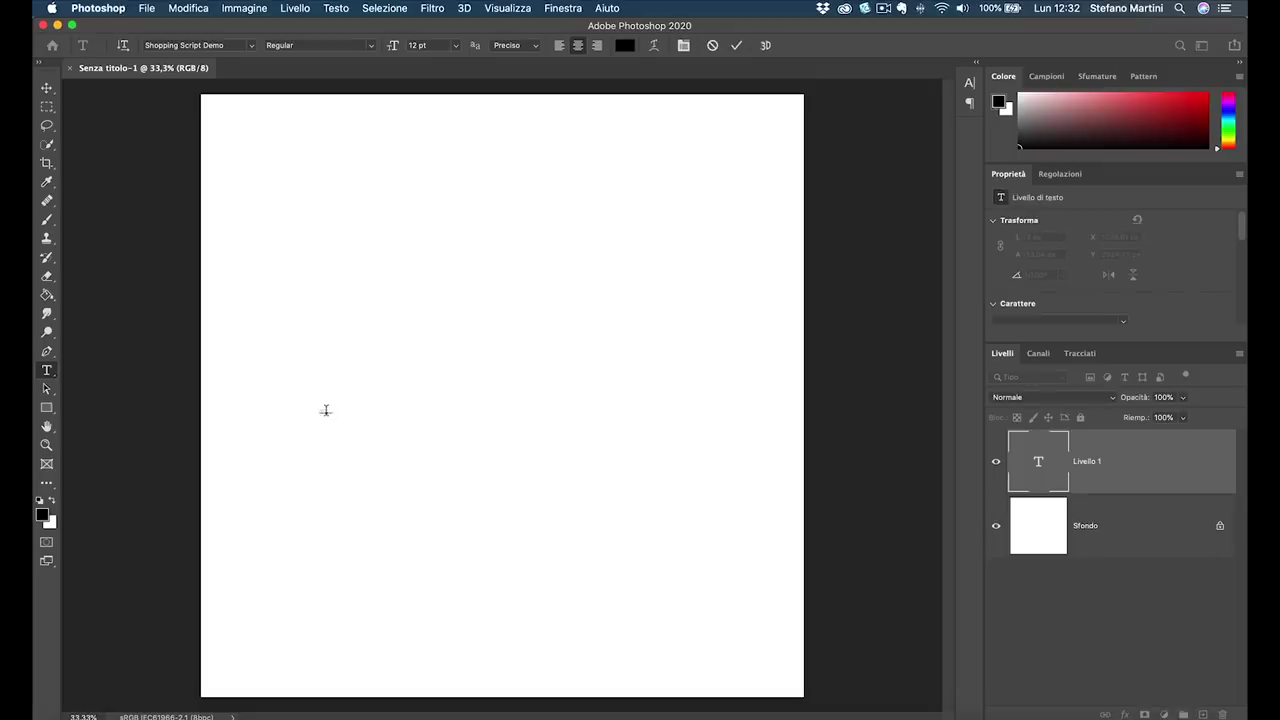
left_click(1105, 457)
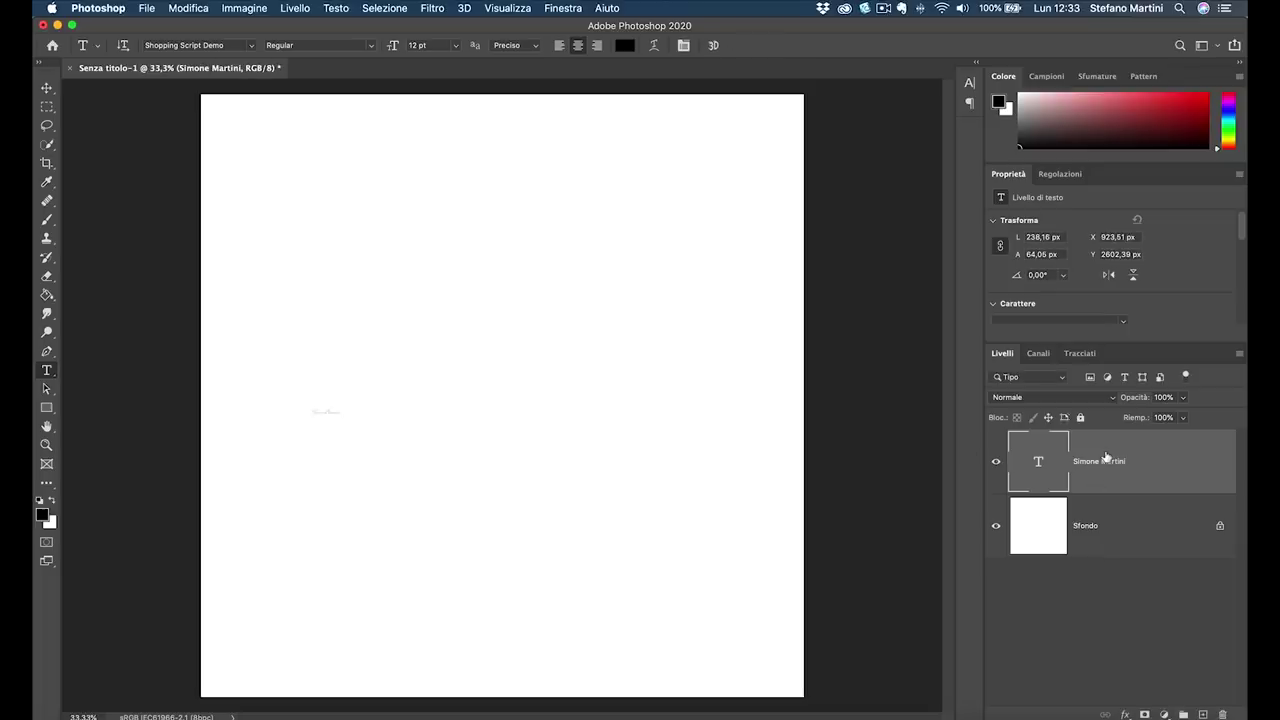
Step: Scale the text up to about 235.65 pt and centre it across the canvas
key("ctrl+t")
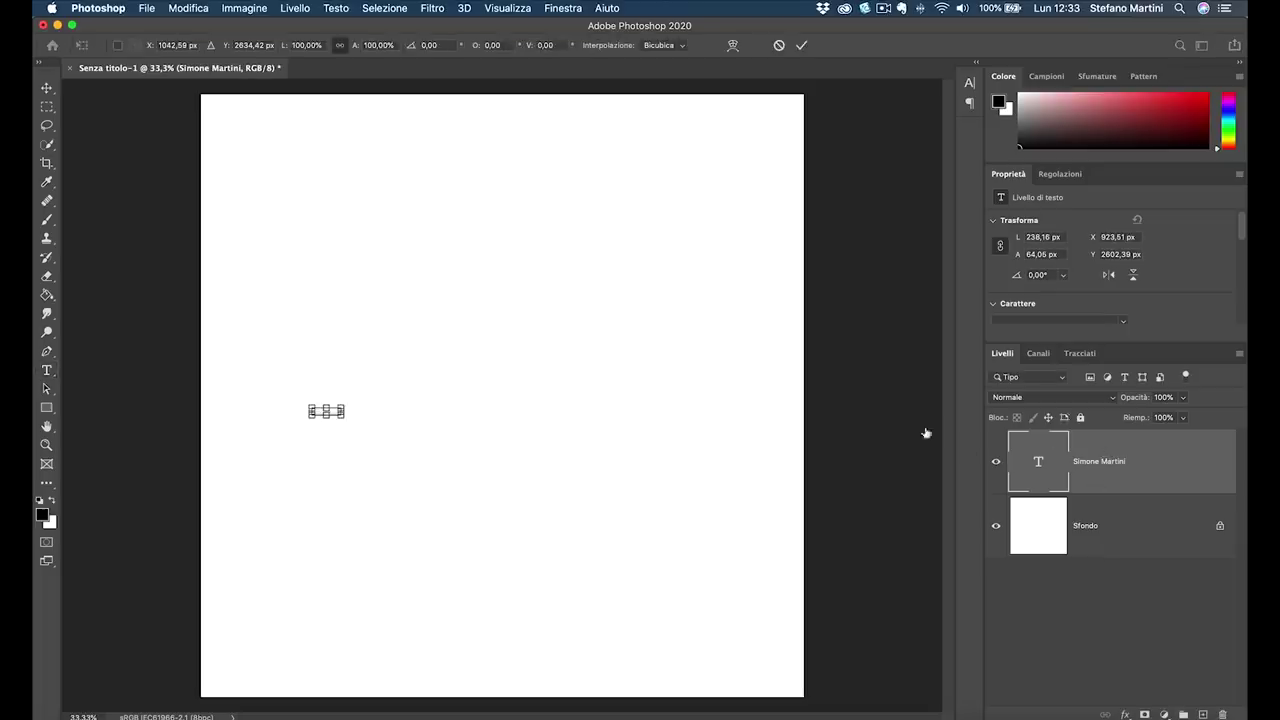
left_click_drag(343, 404, 771, 234)
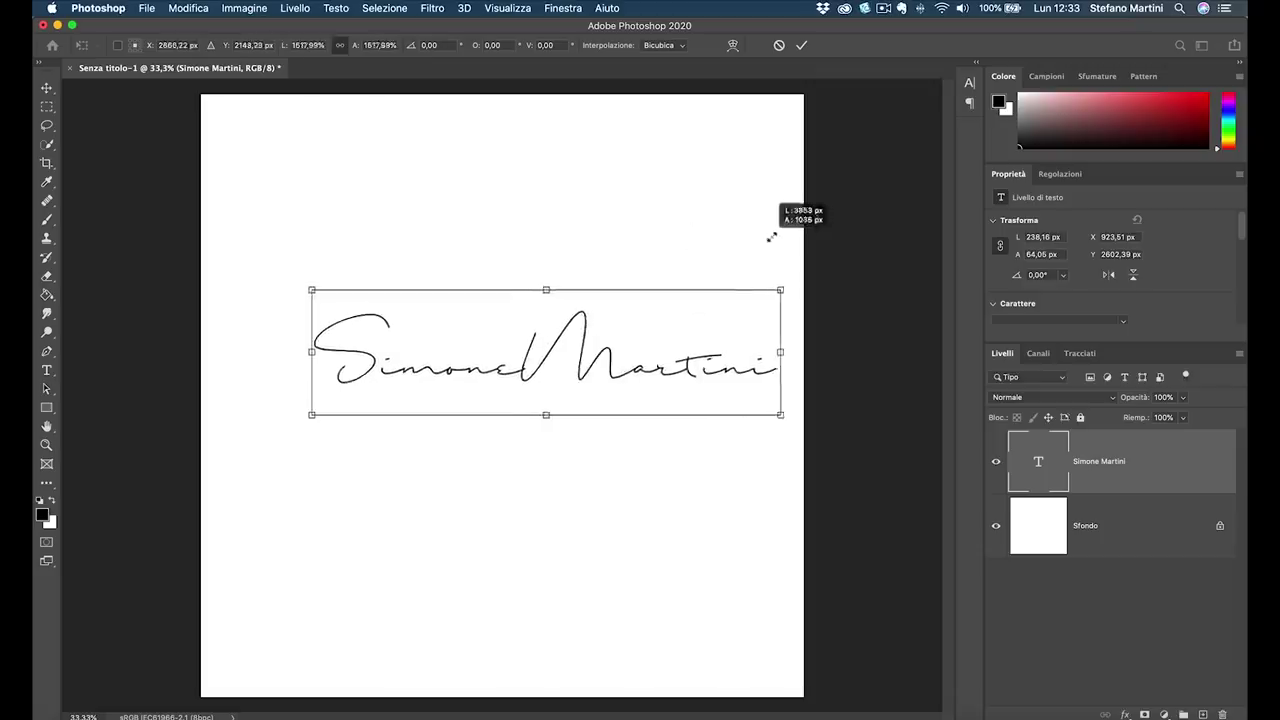
left_click_drag(642, 323, 600, 380)
left_click_drag(749, 463, 778, 479)
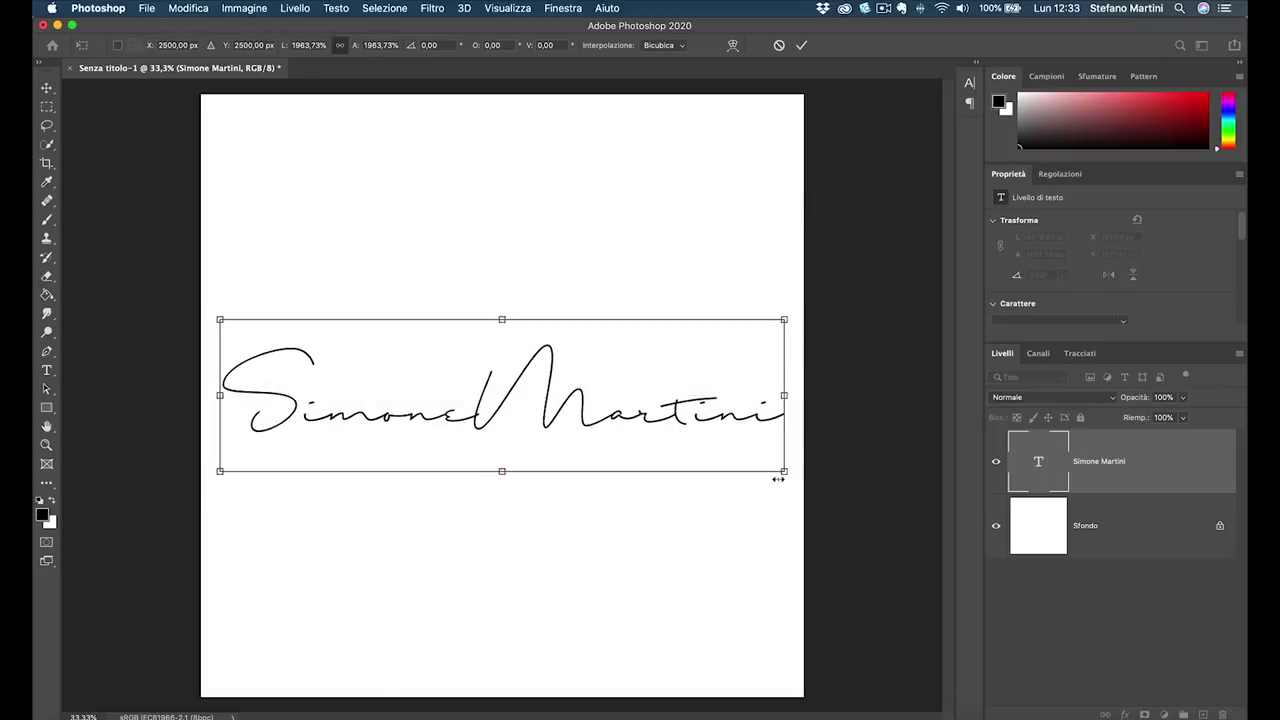
key("Return")
left_click(253, 47)
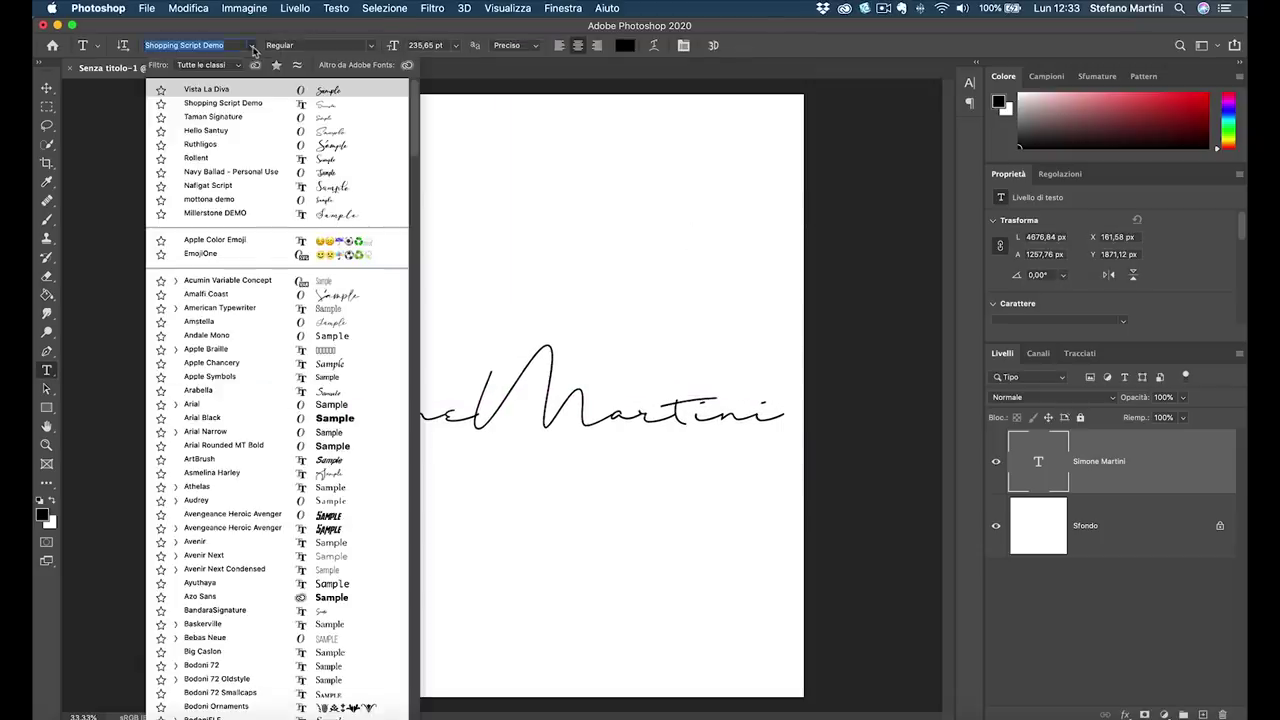
Step: Try Taman Signature and mottona demo, then set the signature in Shopping Script Demo
left_click(253, 117)
left_click(248, 47)
left_click(255, 116)
left_click(250, 47)
left_click(282, 202)
left_click(250, 47)
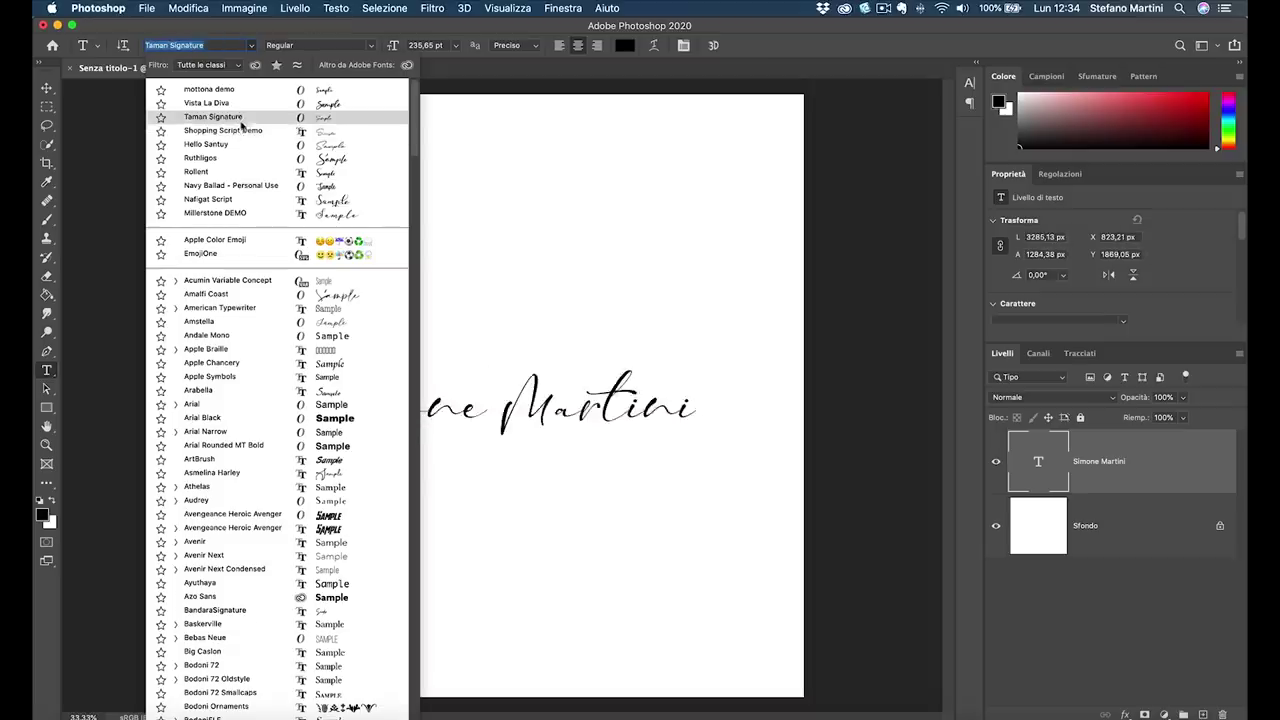
left_click(247, 130)
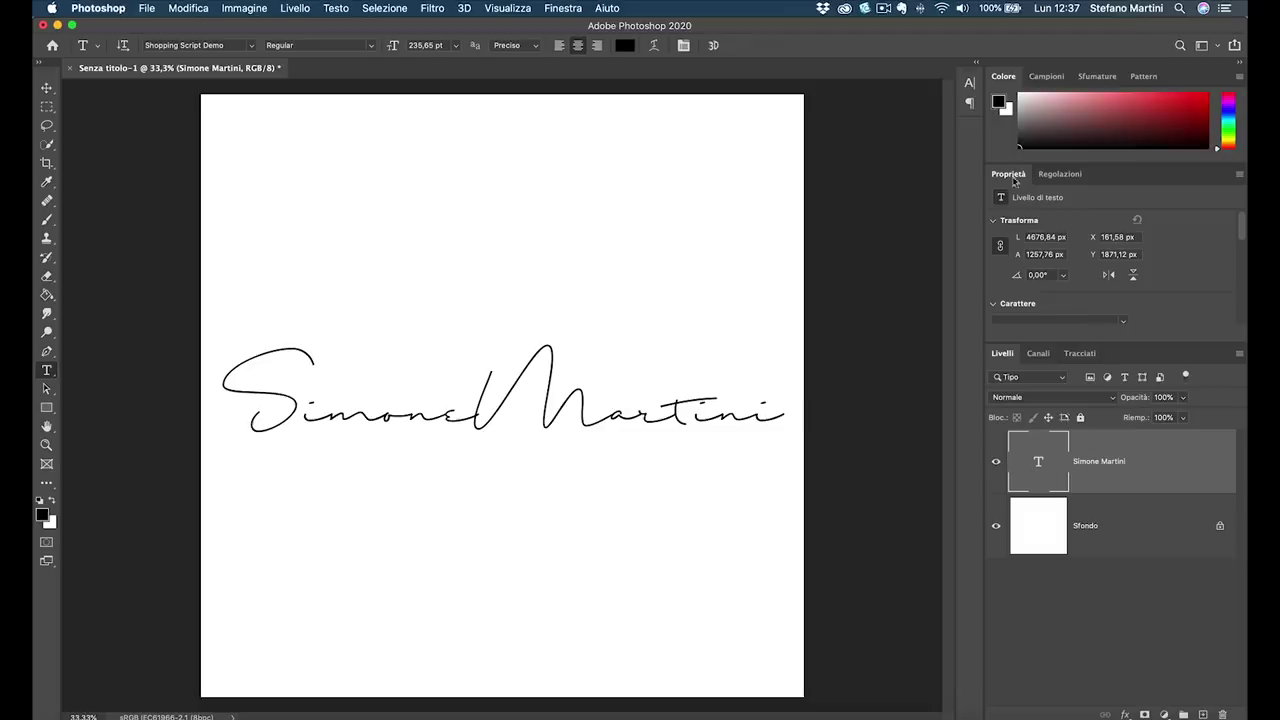
Step: Experiment with the signature's letter spacing, settling the tracking at 10
left_click_drag(1136, 343, 1136, 413)
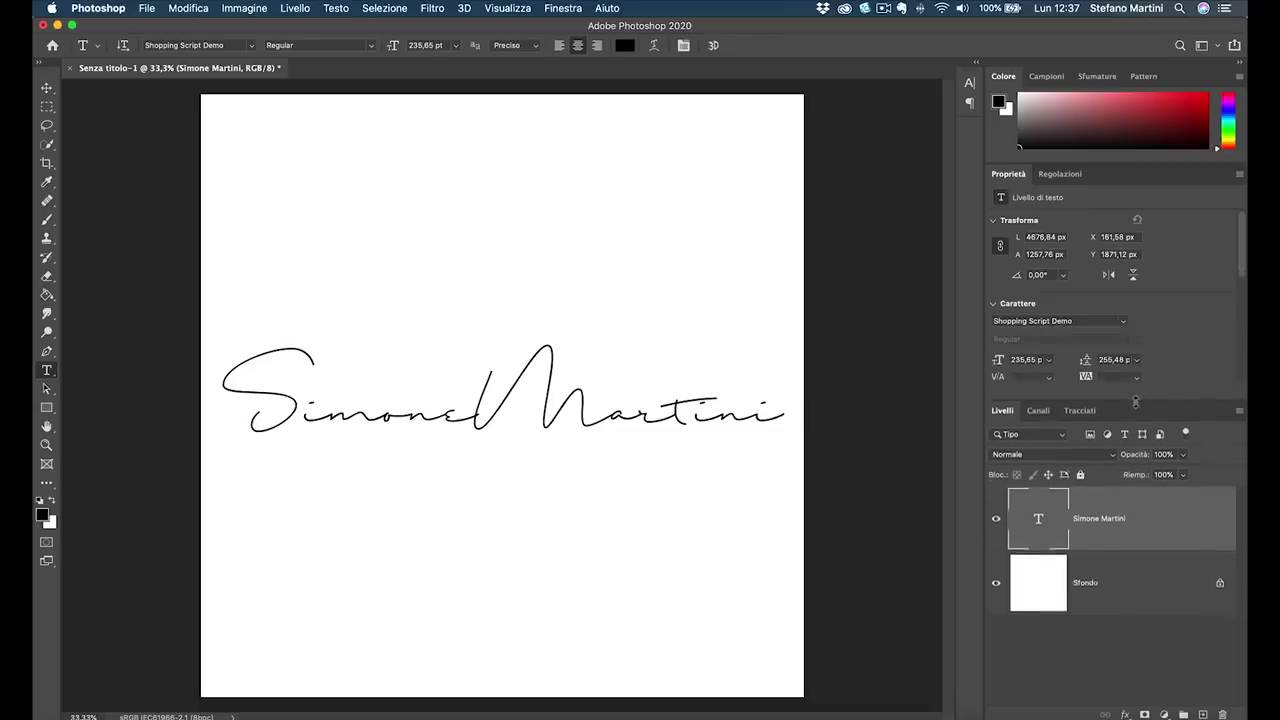
left_click(563, 8)
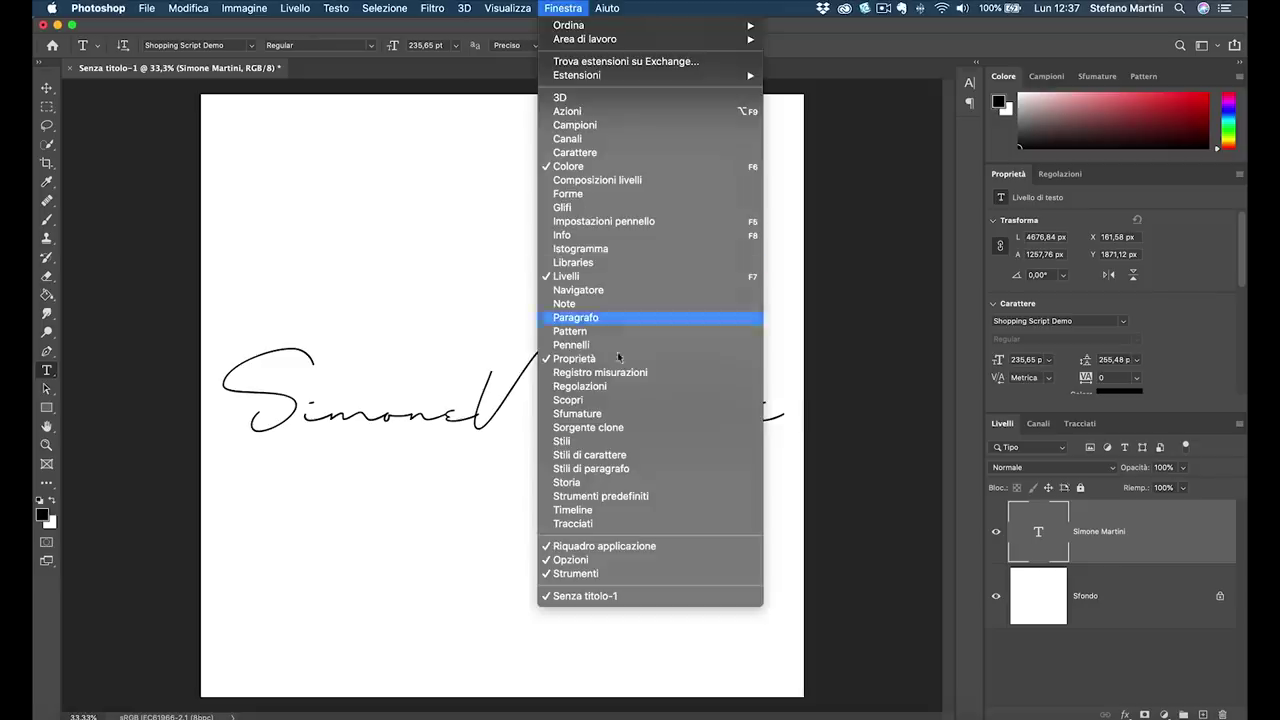
left_click(1177, 293)
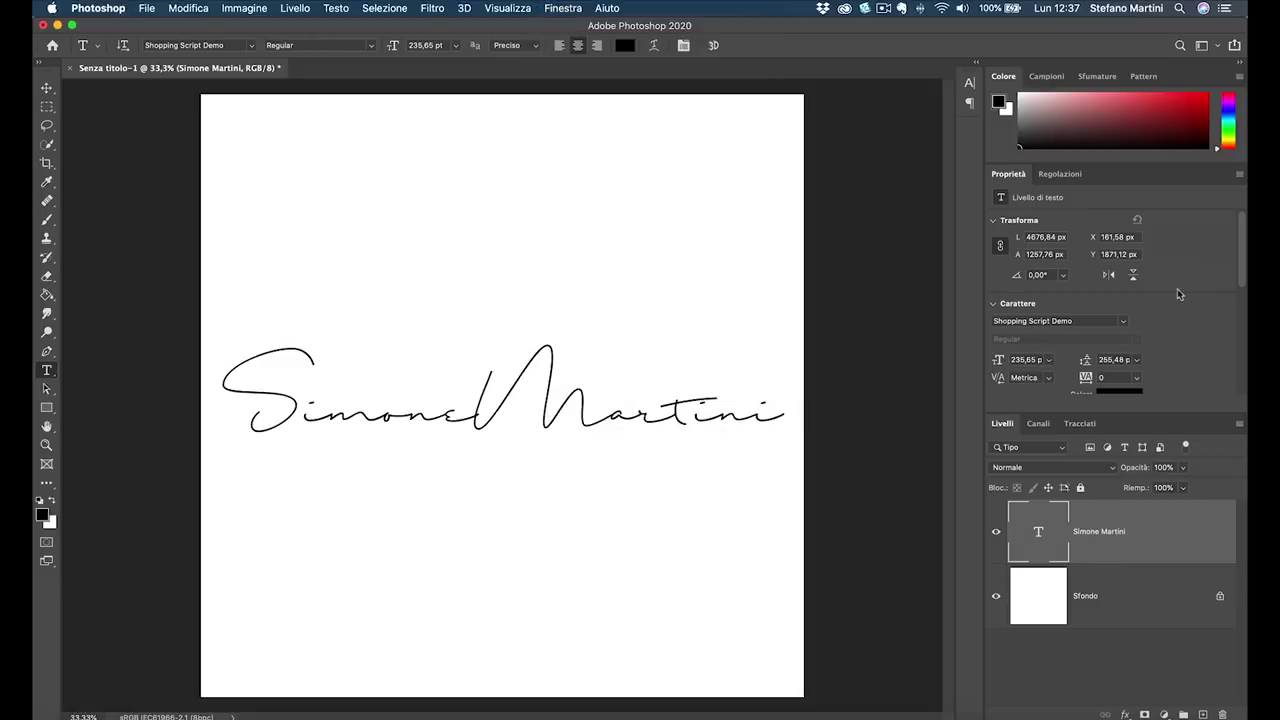
scroll(1177, 293, "down", 2)
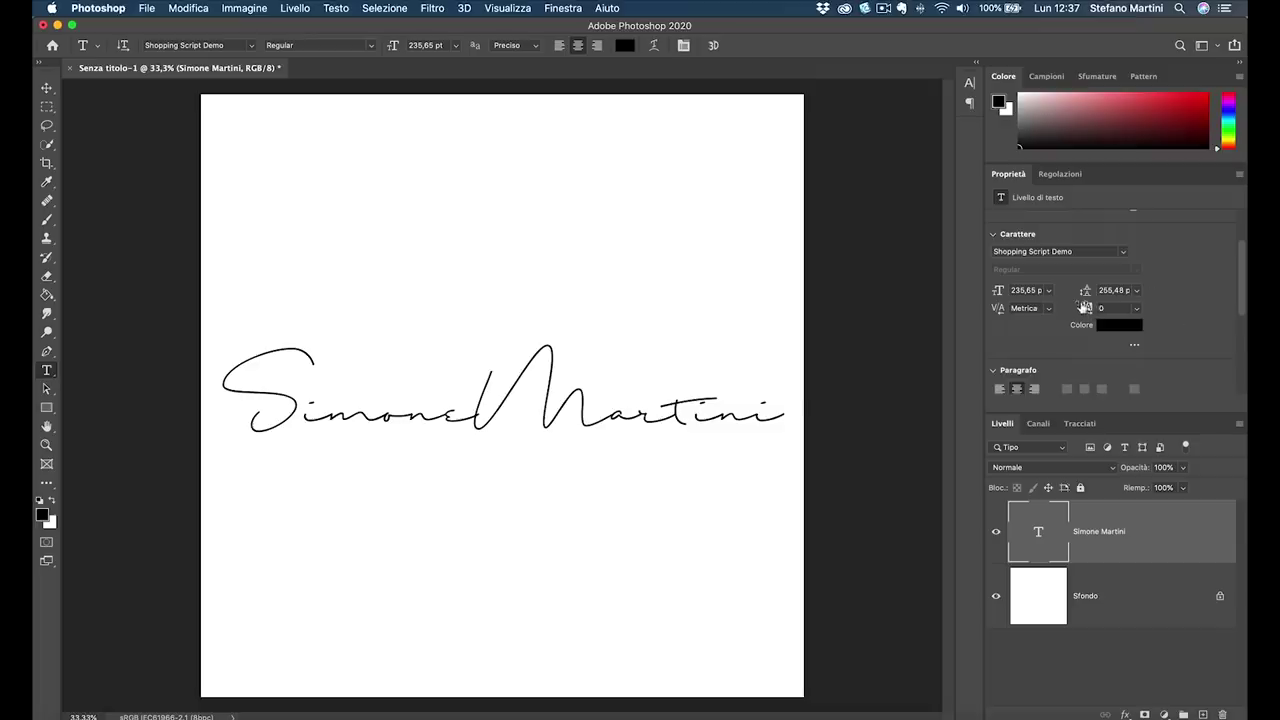
left_click_drag(1087, 308, 1088, 306)
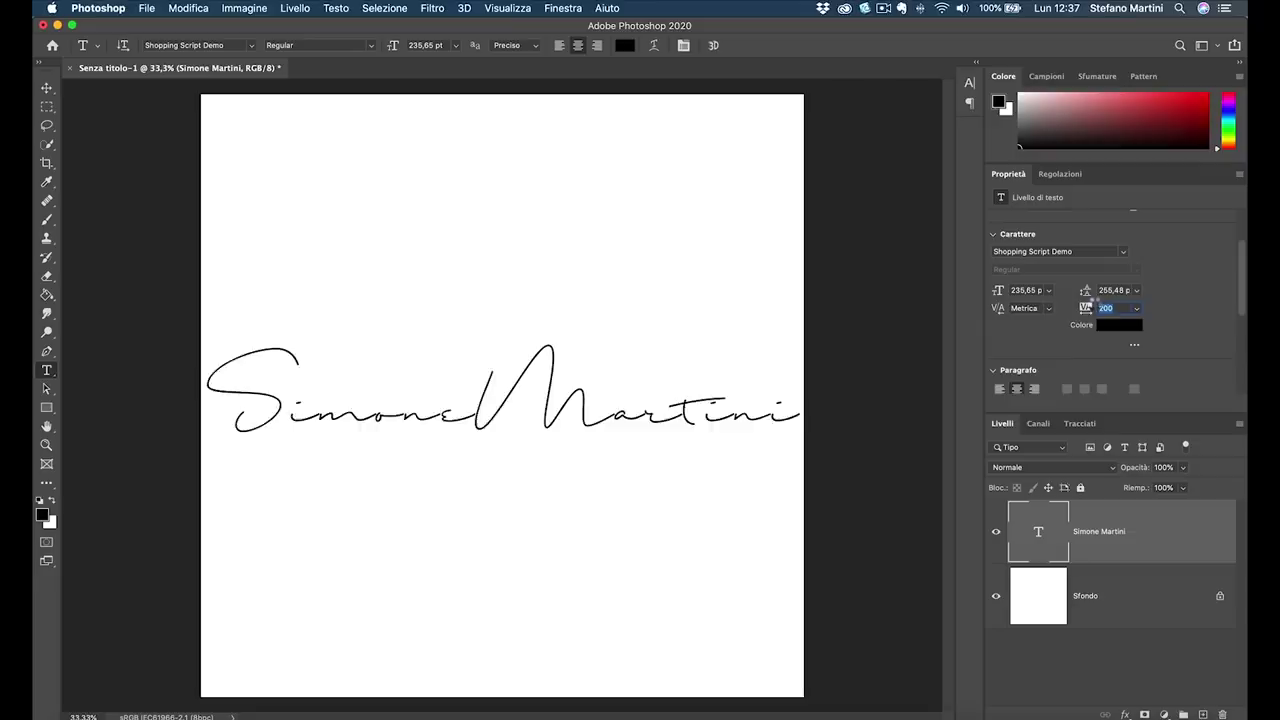
left_click_drag(1087, 305, 1093, 300)
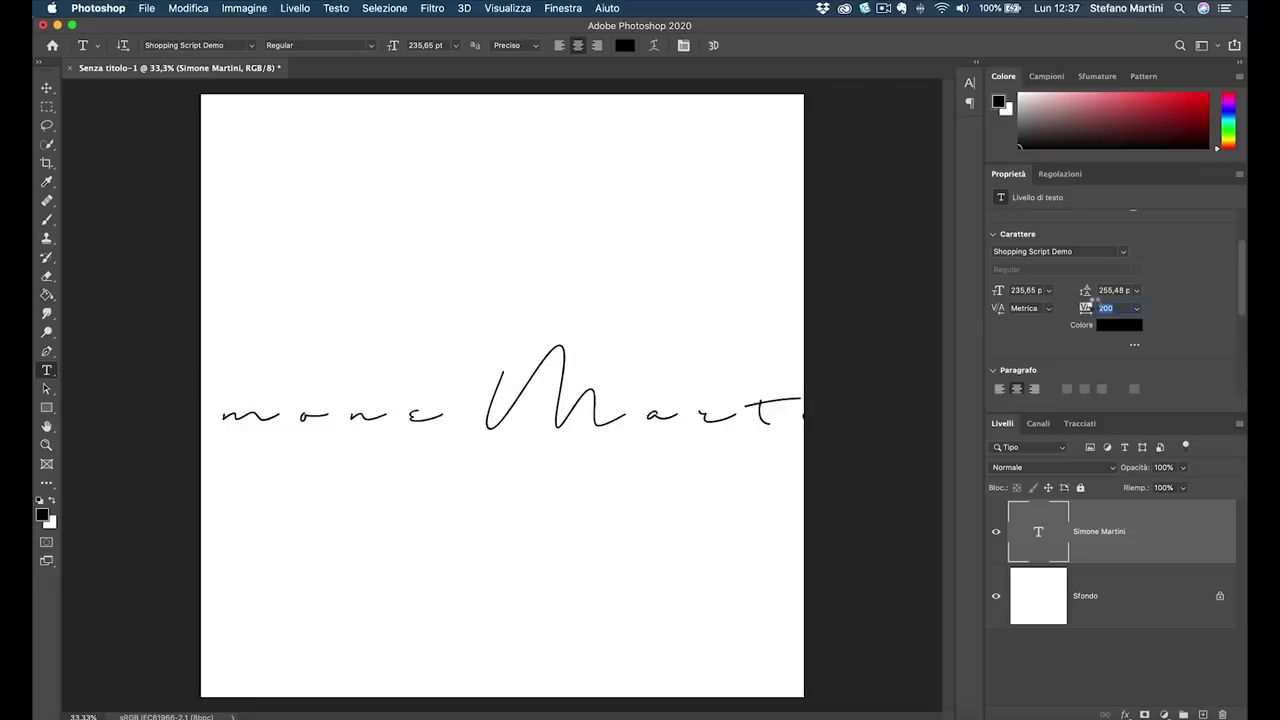
type("0")
key("Return")
left_click_drag(1087, 308, 1085, 306)
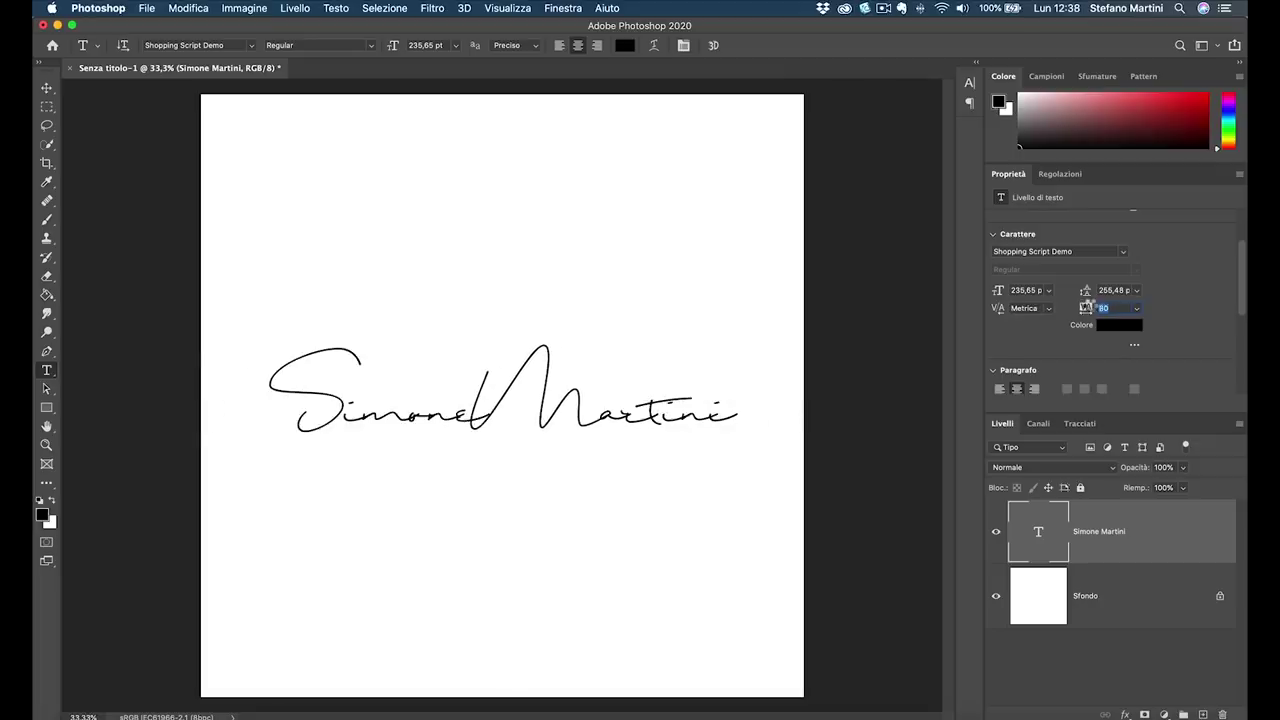
left_click_drag(1085, 307, 1112, 303)
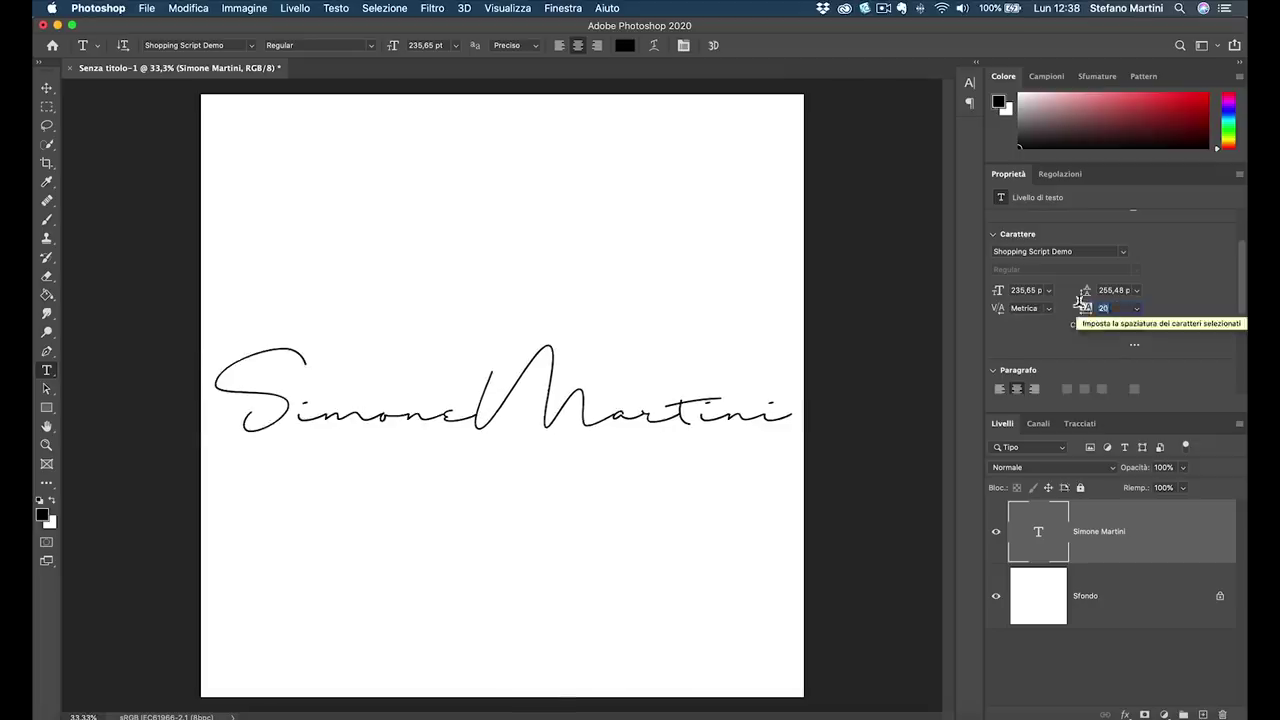
left_click_drag(1080, 310, 1076, 312)
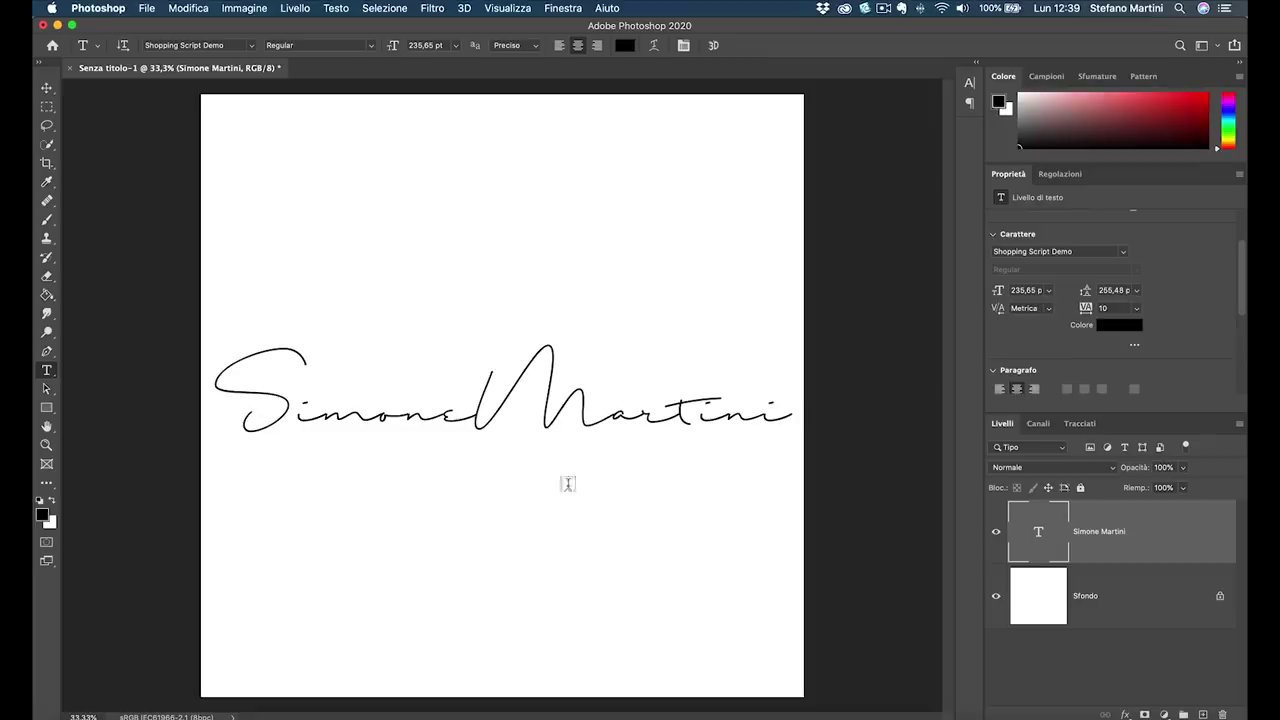
Step: Resize the selected lettering, setting its size to 235.65 pt
left_click_drag(484, 394, 577, 398)
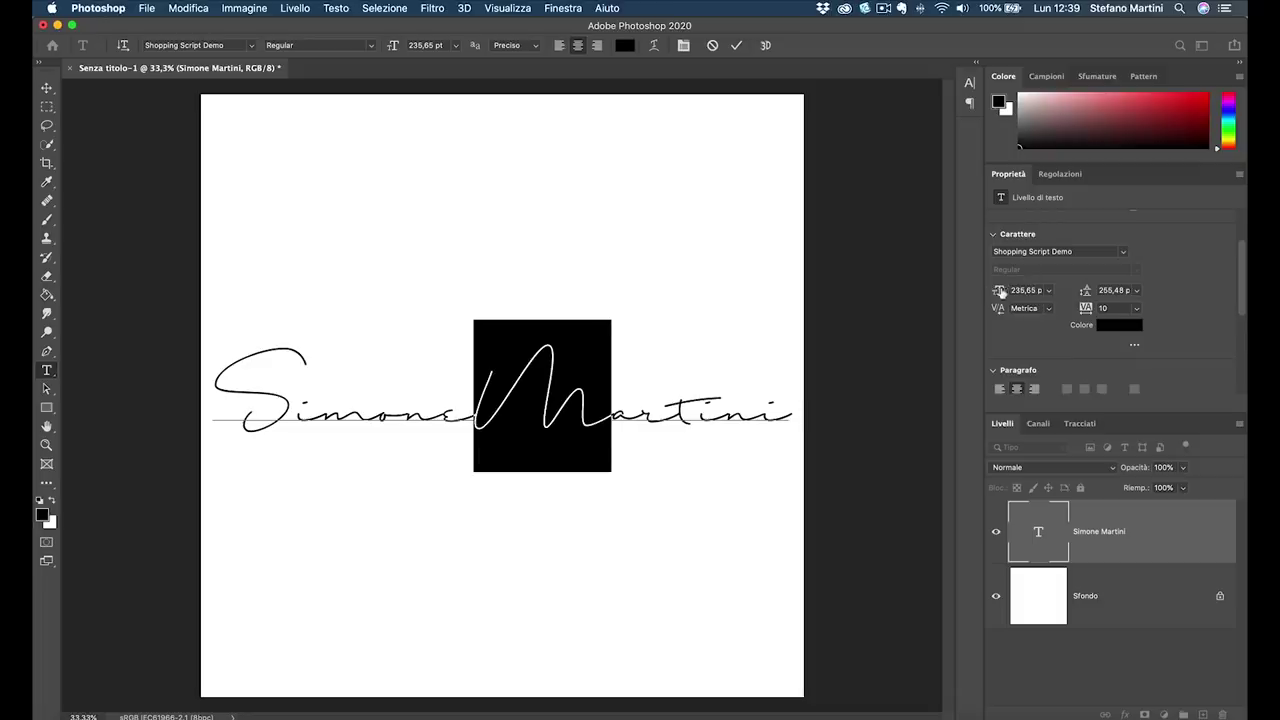
left_click_drag(999, 291, 985, 292)
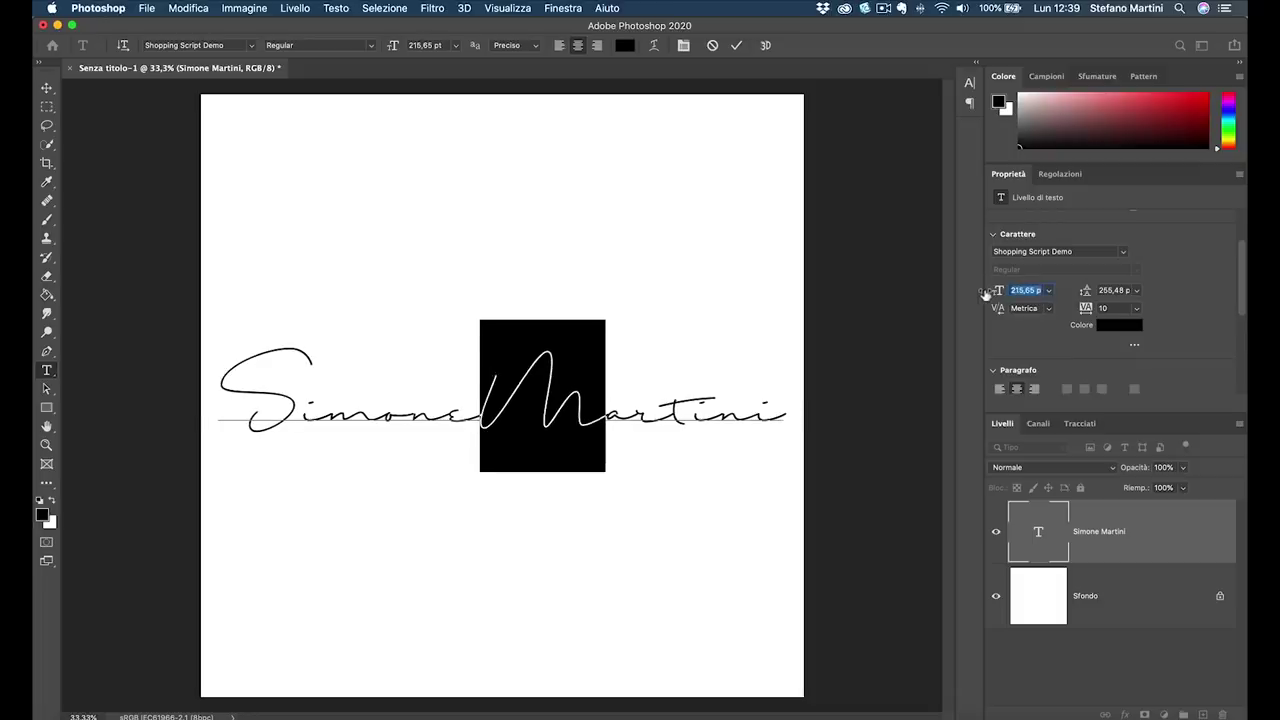
mouse_move(983, 291)
left_mouse_down()
mouse_move(1045, 288)
mouse_move(986, 295)
left_mouse_up()
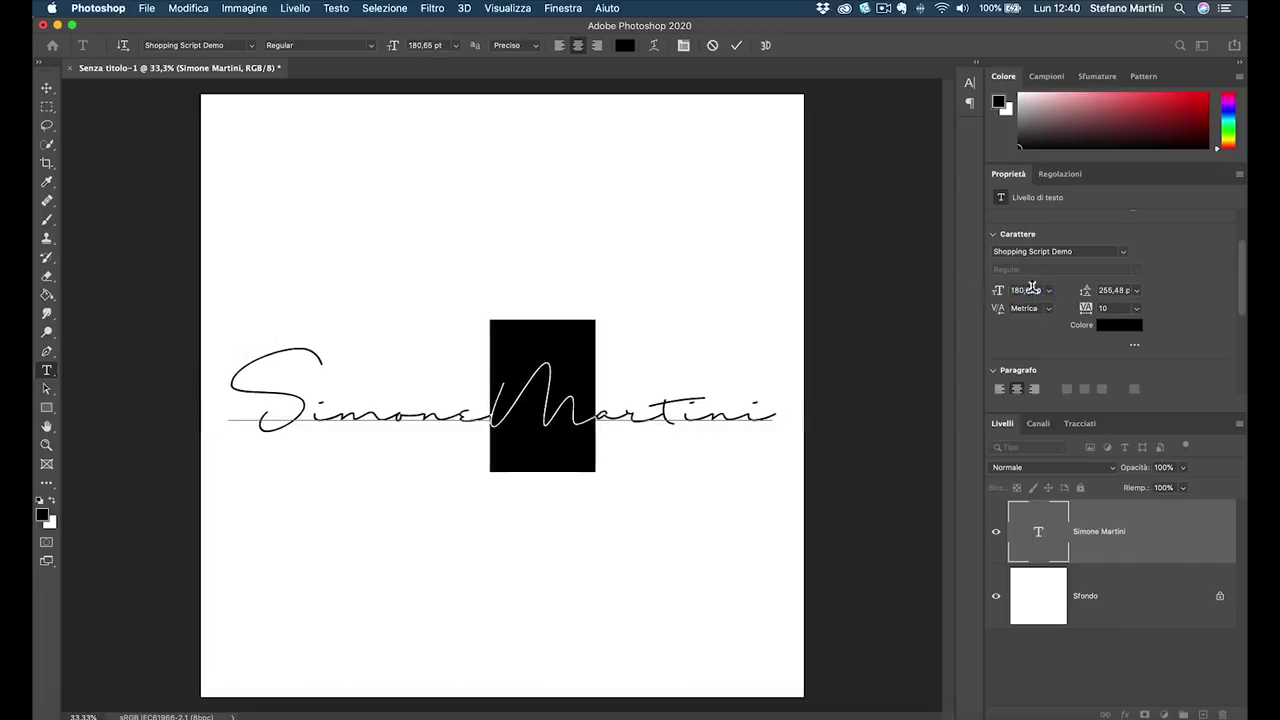
left_click(1024, 289)
left_click_drag(305, 393, 229, 393)
mouse_move(998, 290)
left_mouse_down()
mouse_move(1018, 284)
mouse_move(999, 291)
left_mouse_up()
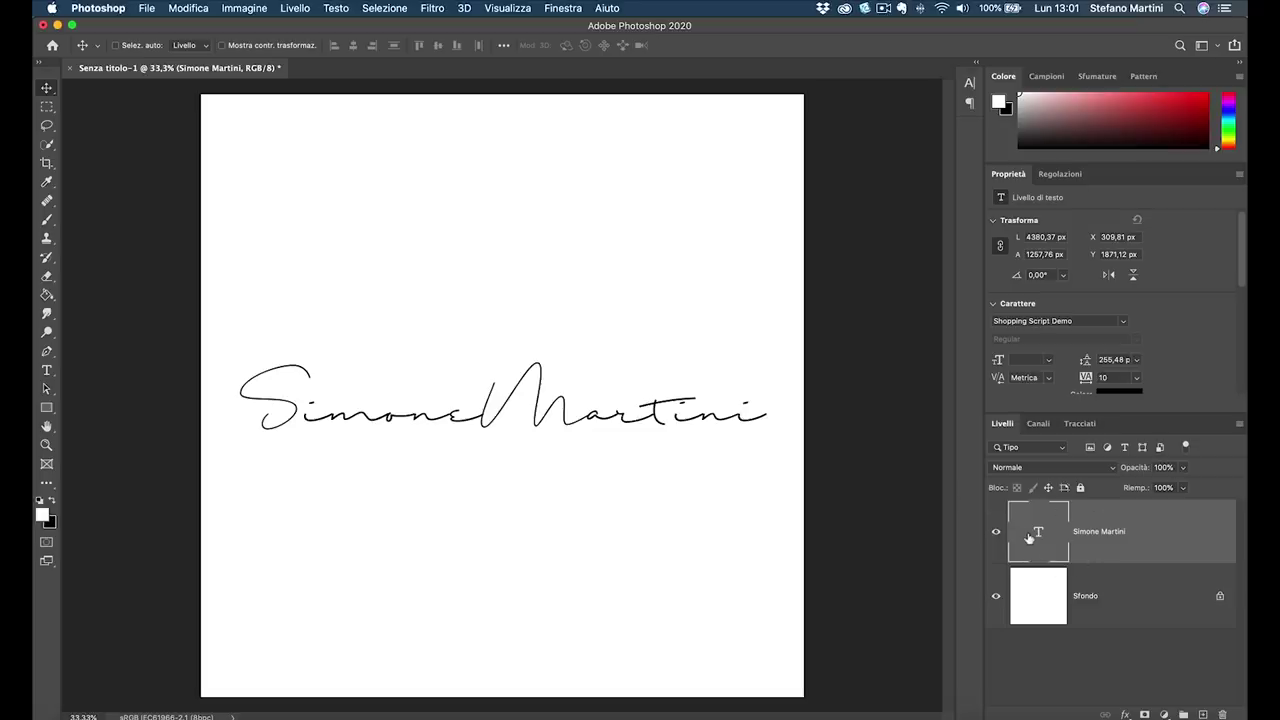
Step: Crop the canvas to the signature's selection and hide the white Livello 0 layer
key("super")
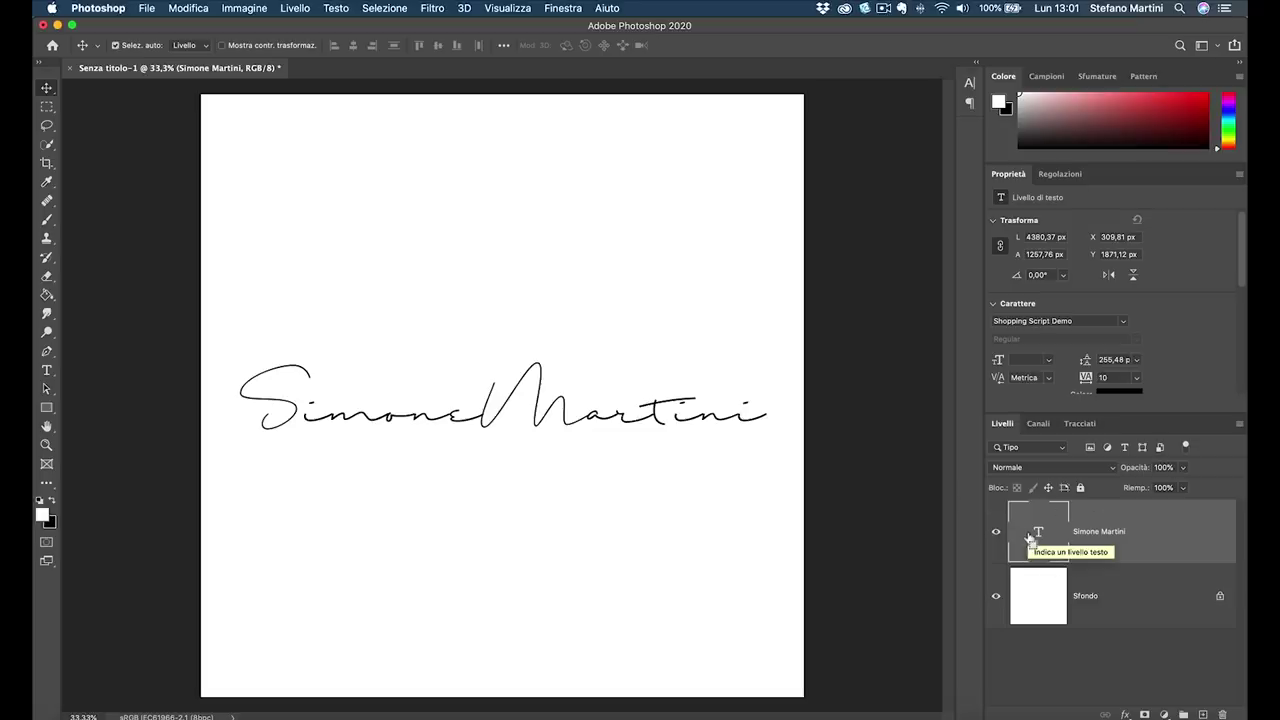
left_click(1030, 540, "super")
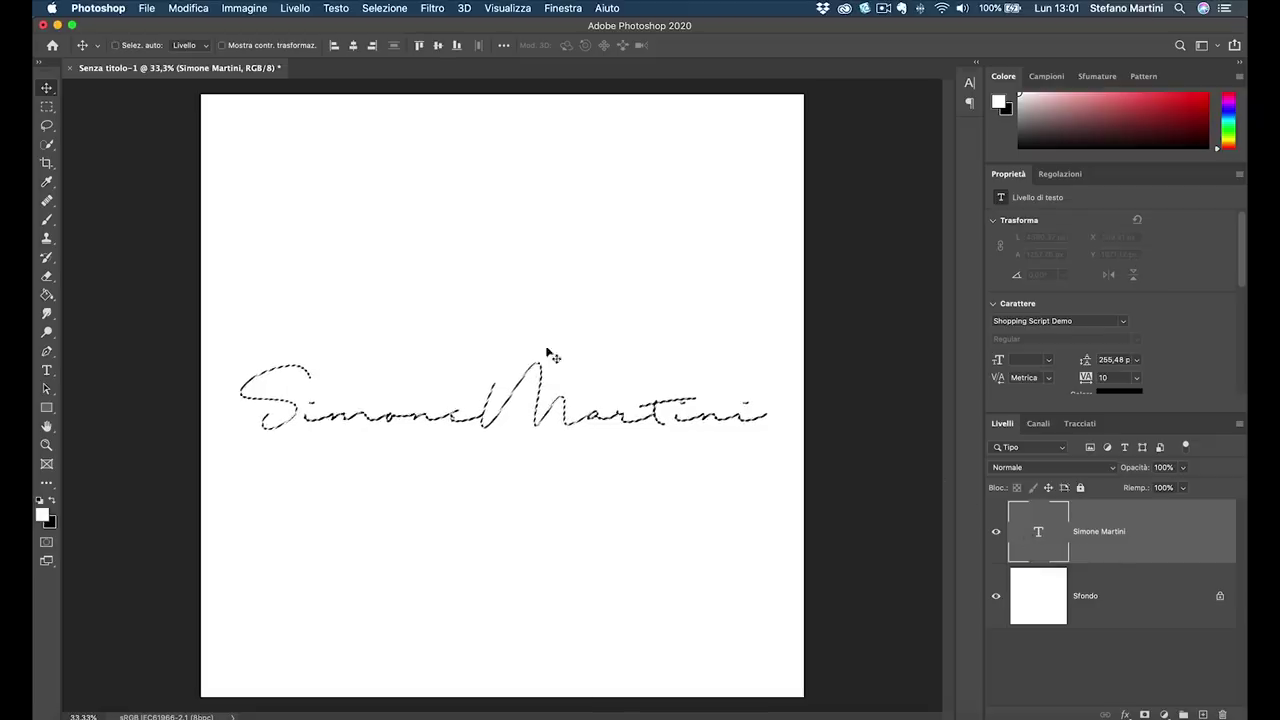
left_click(45, 163)
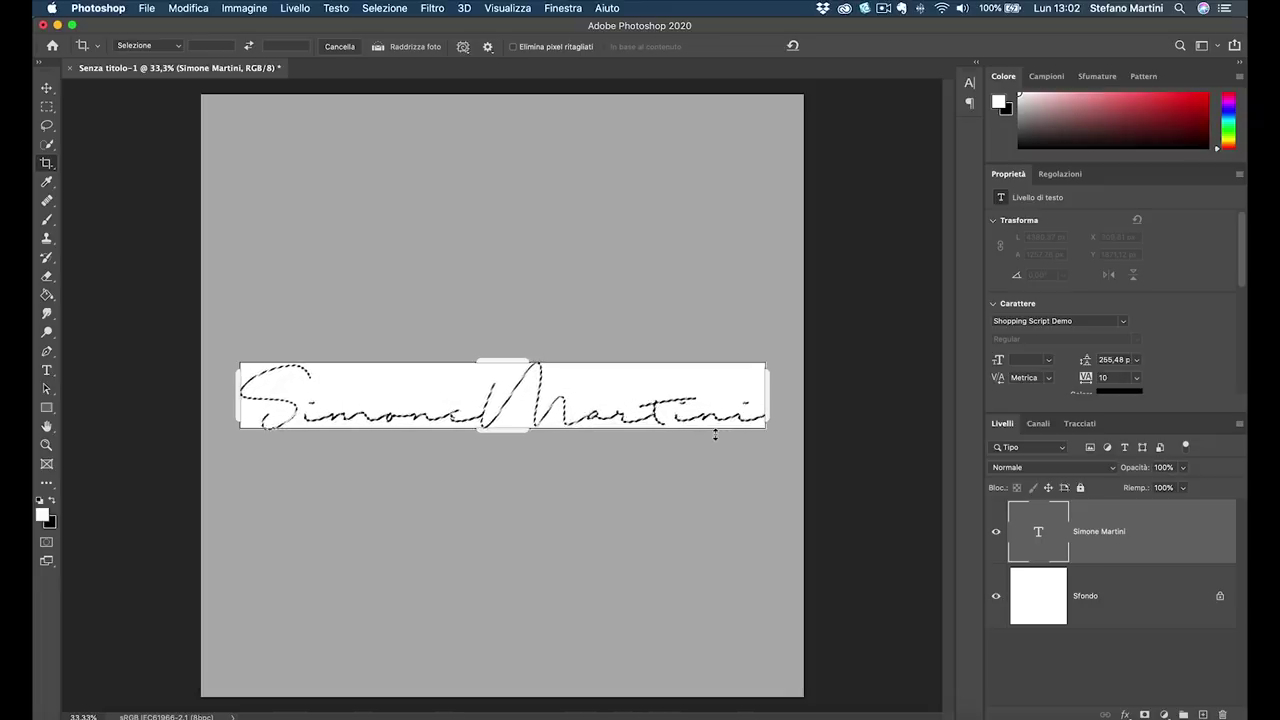
key("Return")
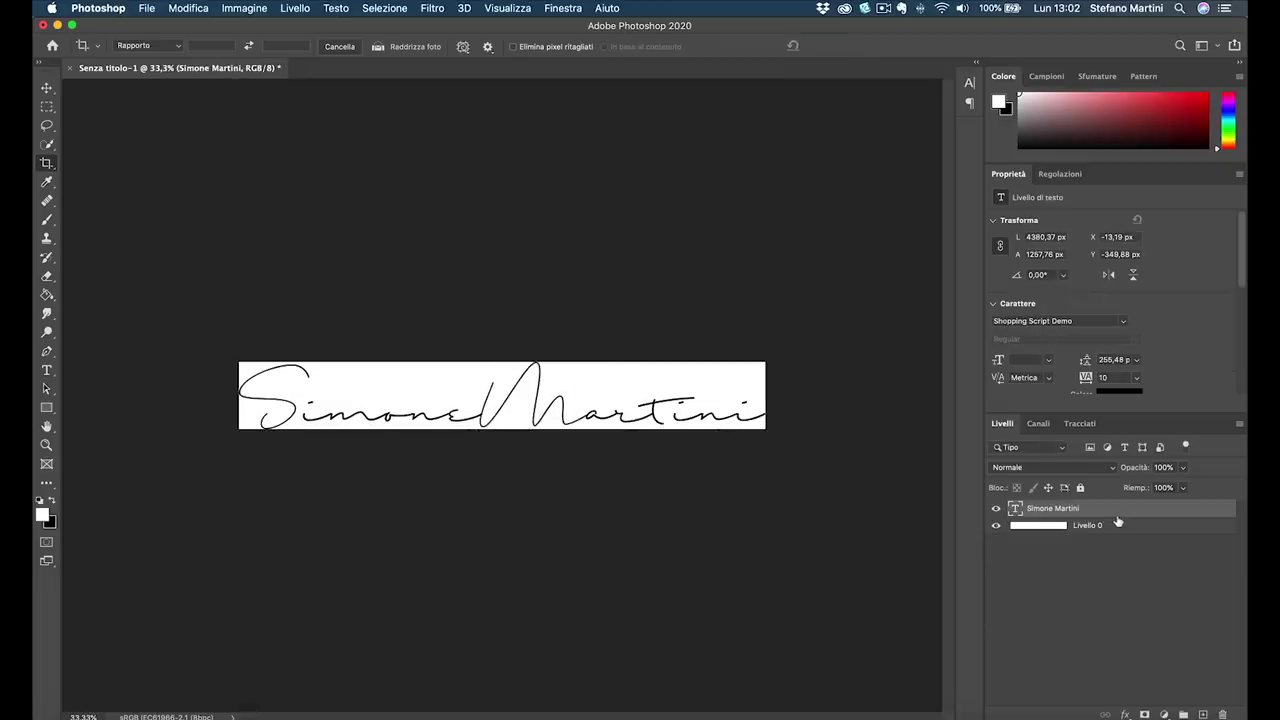
left_click(995, 525)
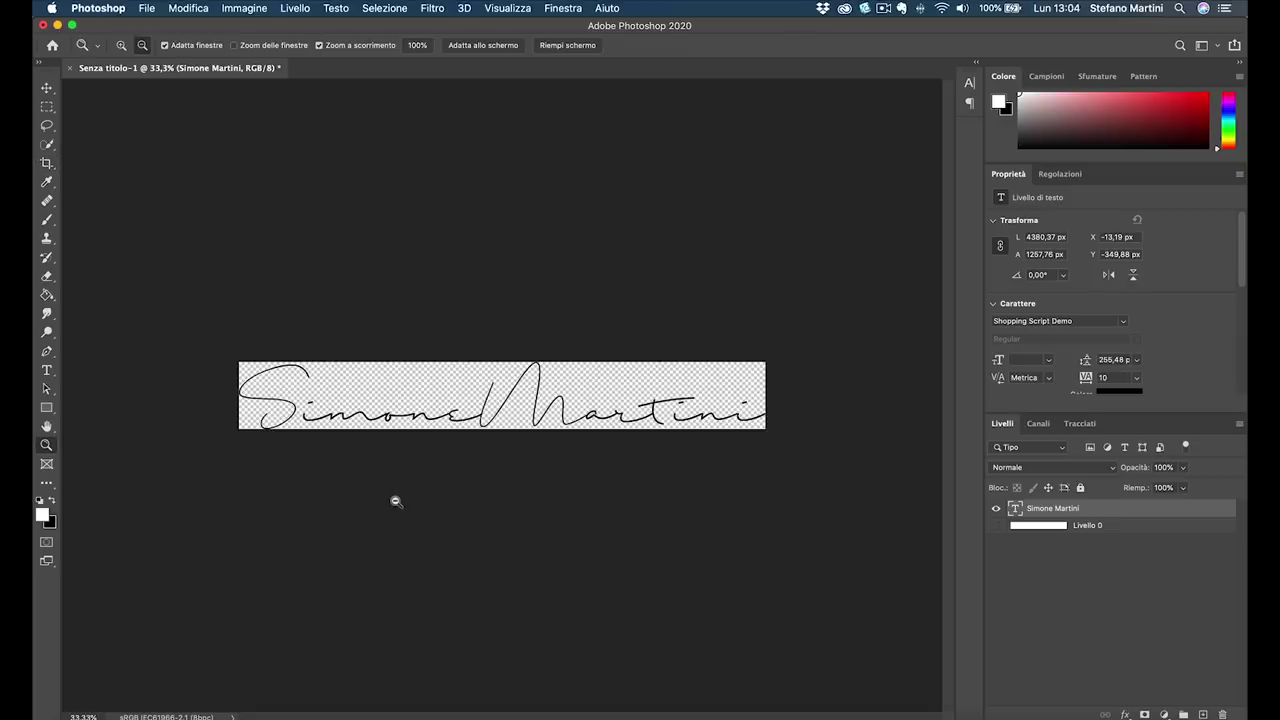
Step: Save the black signature as PNG 'firma. nimone nera' in Progetto firme
left_click(142, 8)
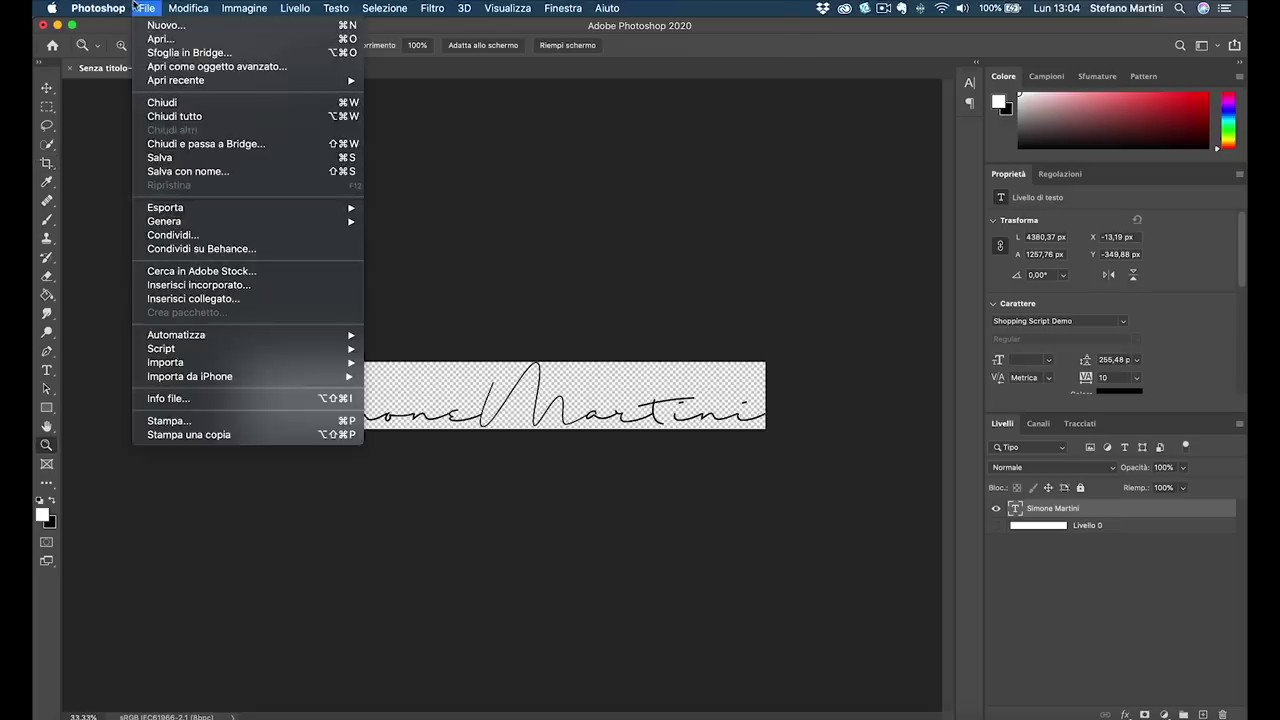
left_click(211, 177)
type("firma. n")
type("imone nera")
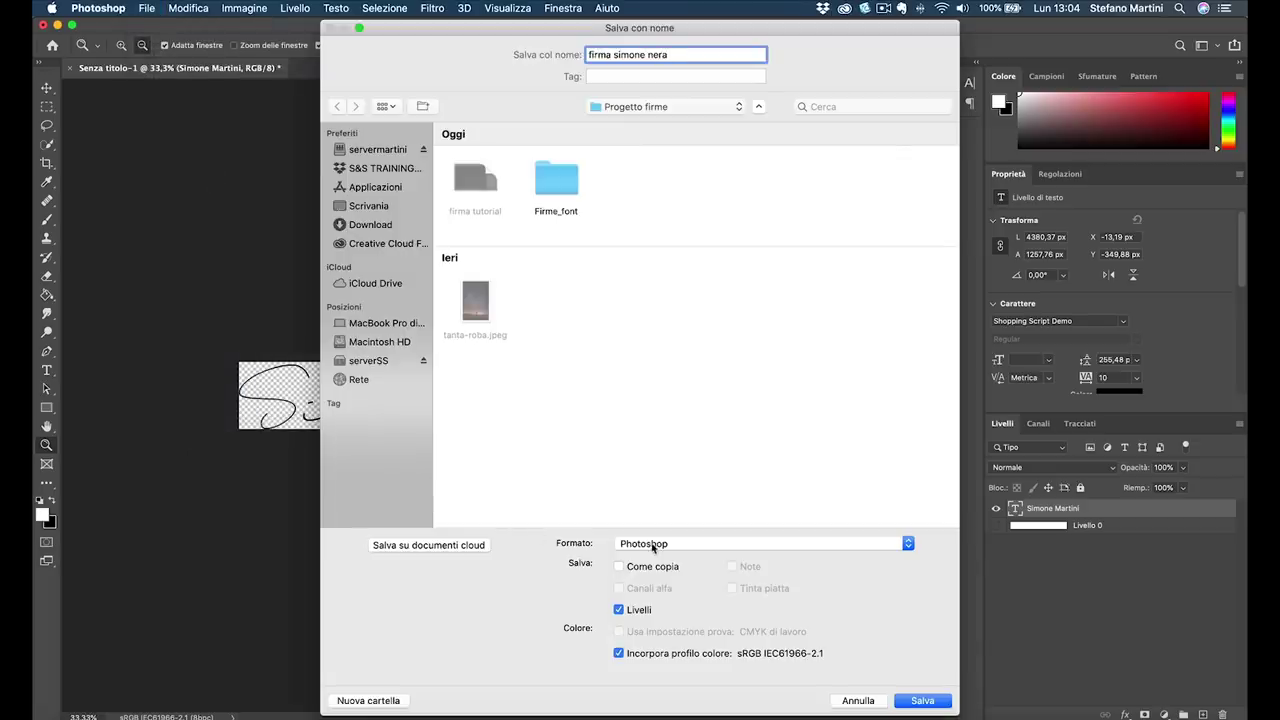
left_click(652, 545)
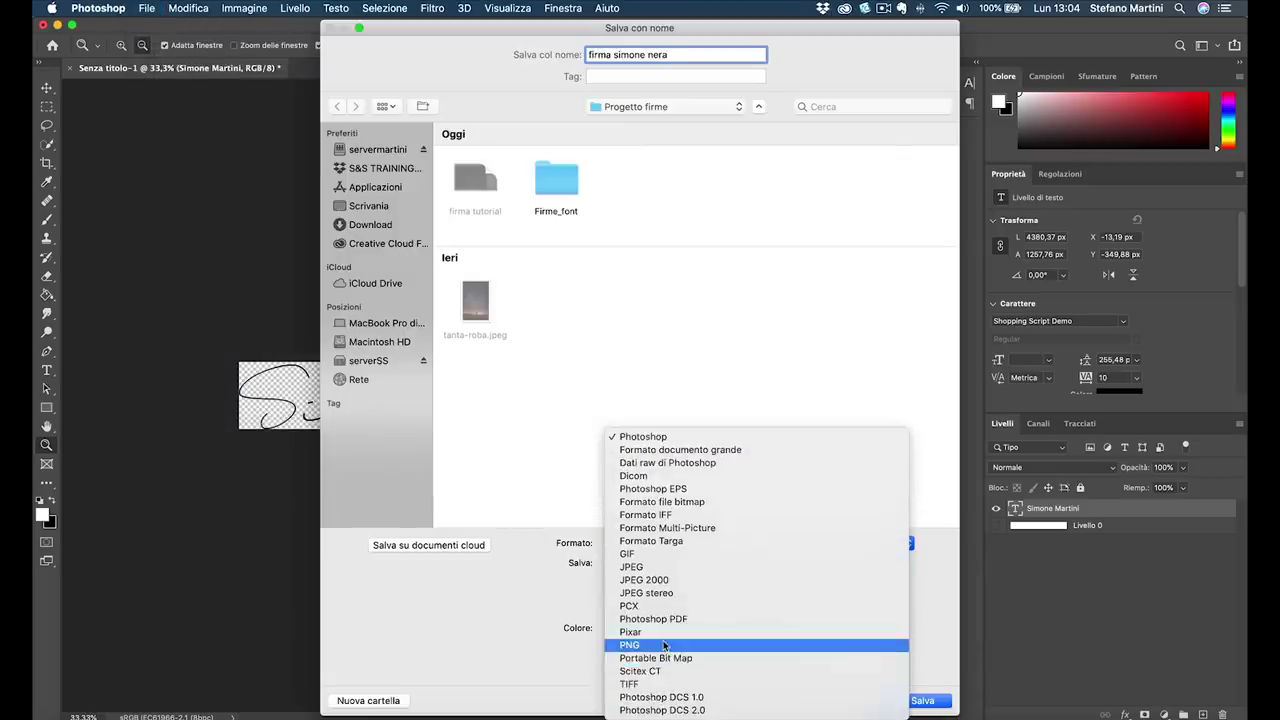
left_click(664, 646)
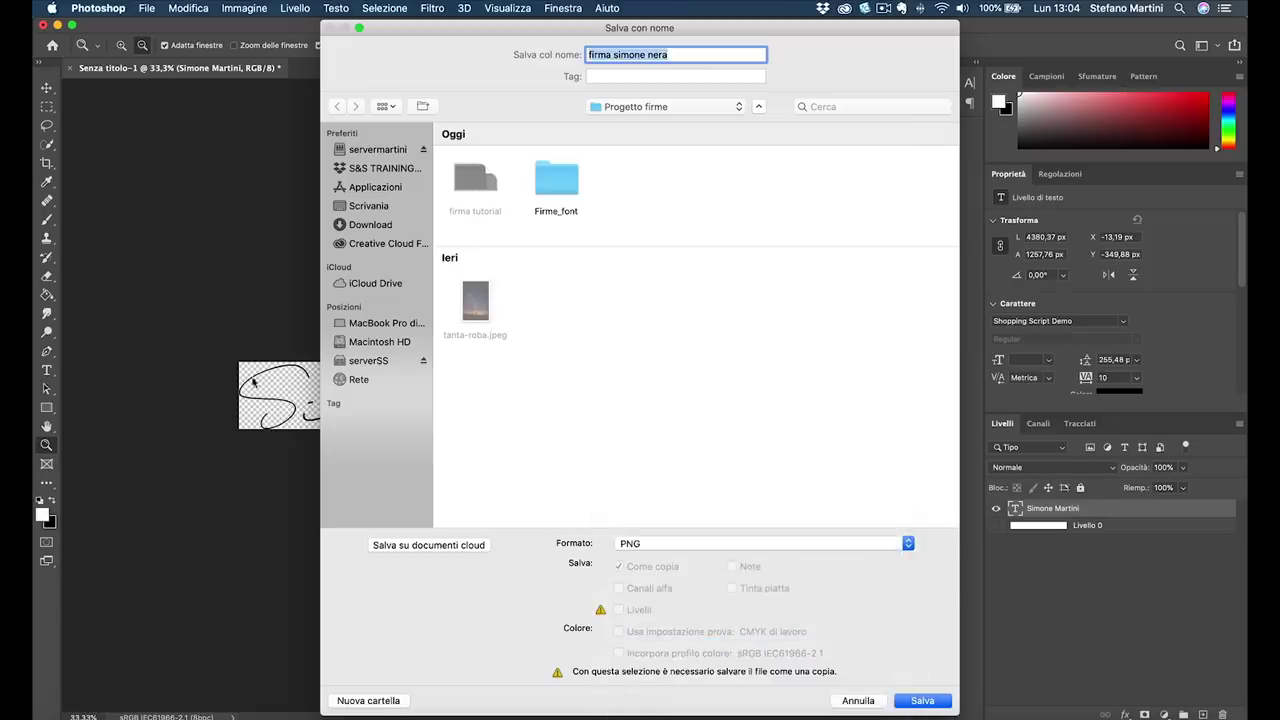
left_click(923, 701)
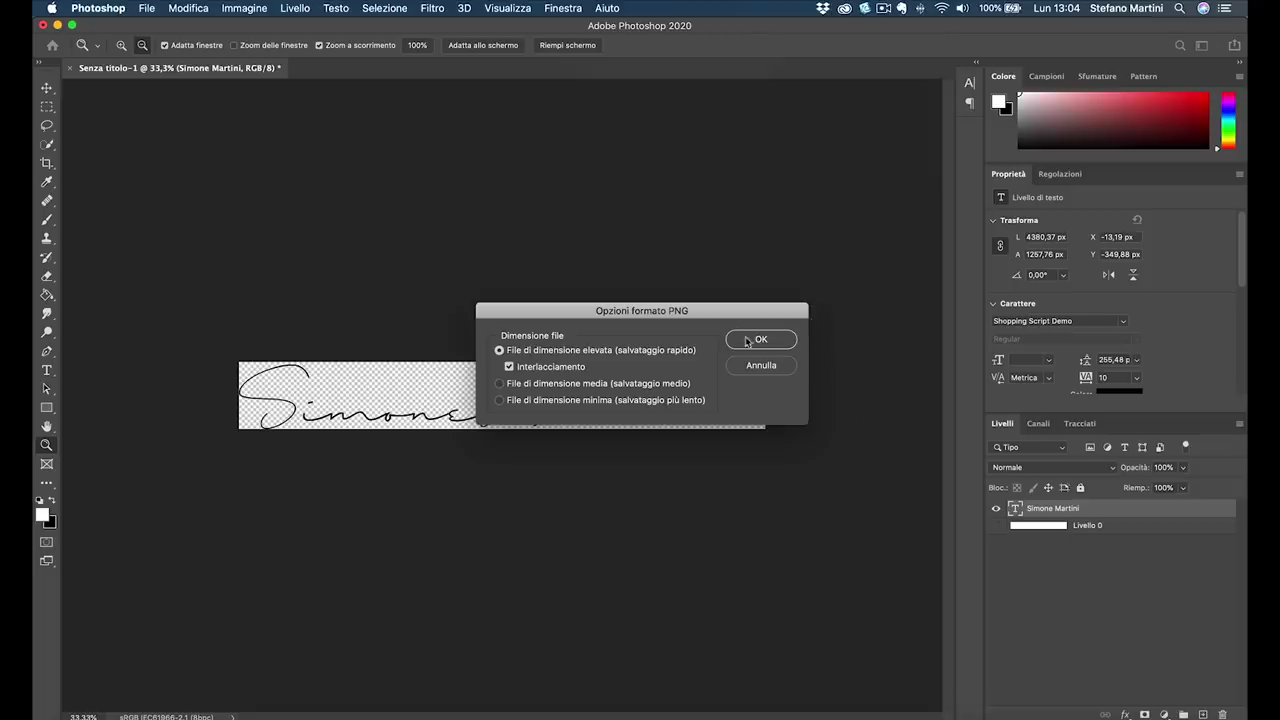
left_click(745, 339)
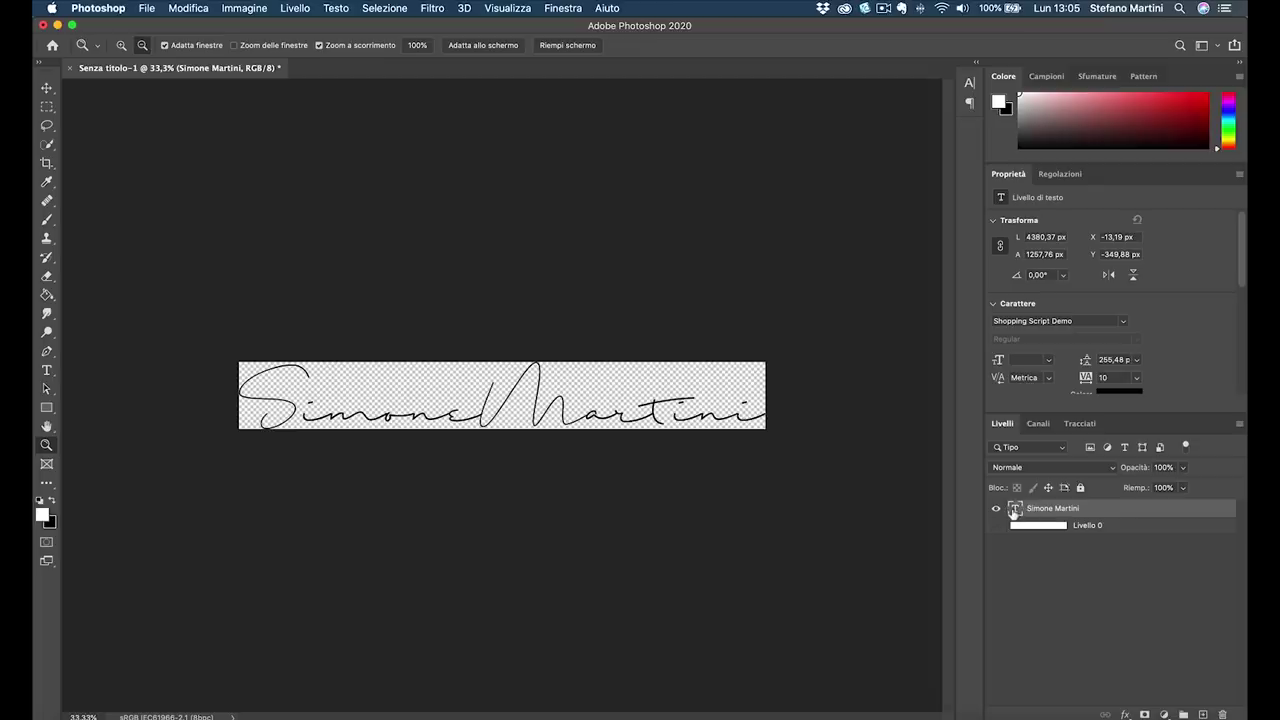
Step: Change the signature text colour to white
double_click(1013, 512)
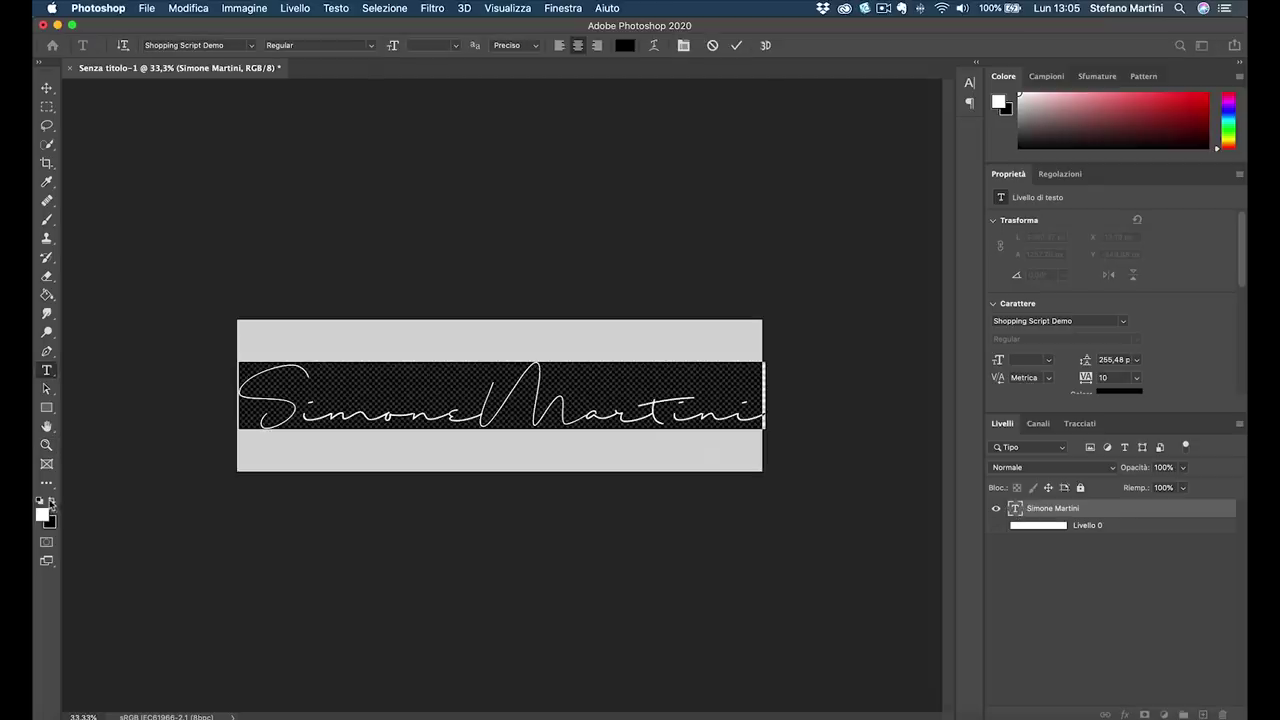
left_click(51, 502)
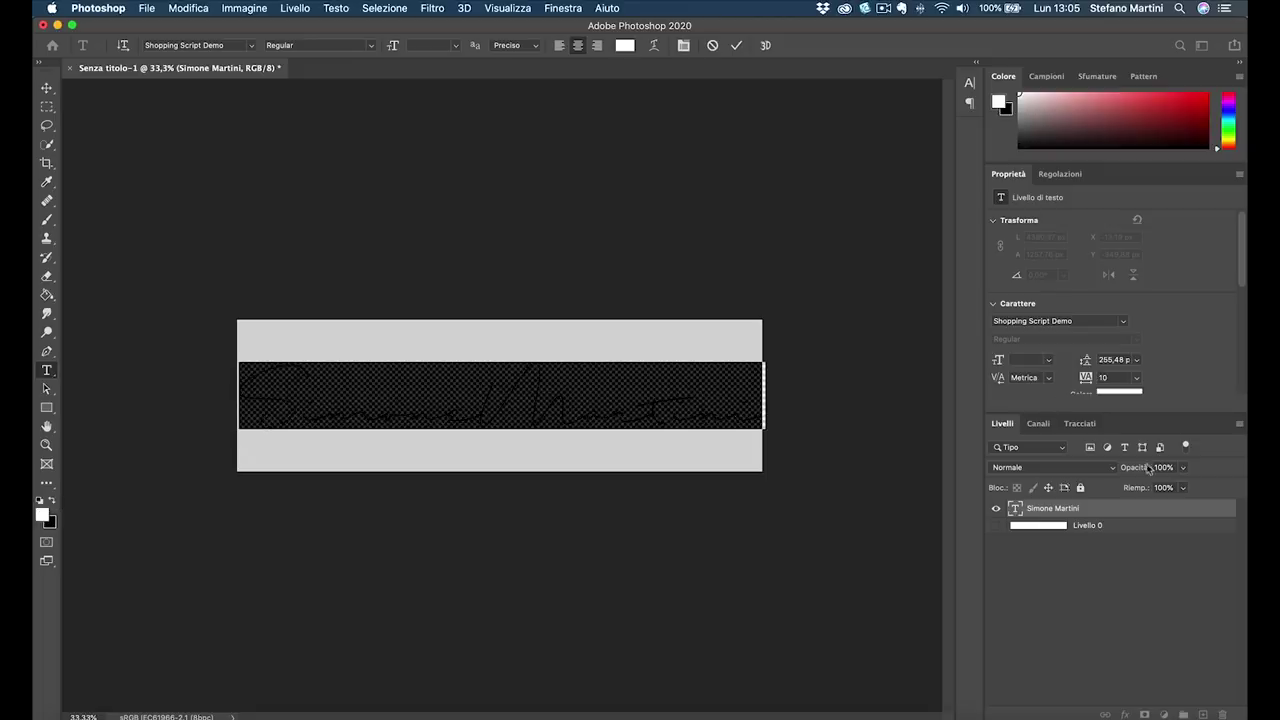
key("ctrl+Return")
key("z")
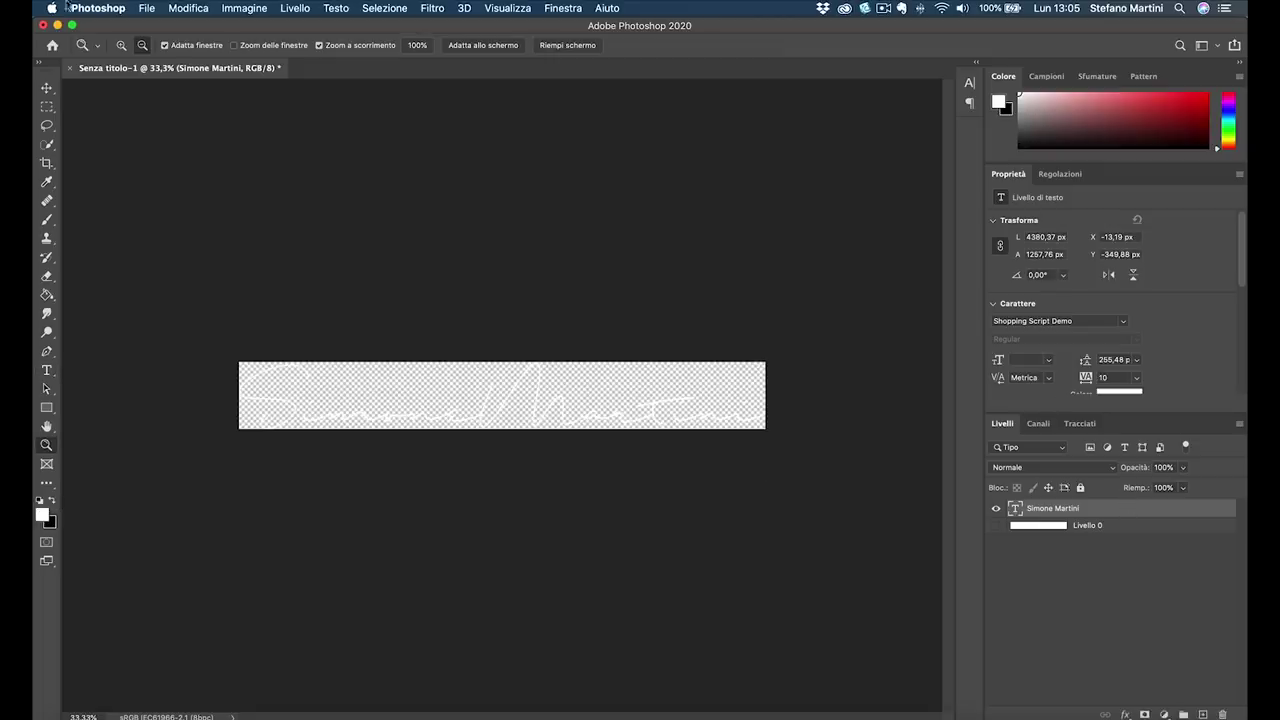
Step: Save the white version as PNG 'firma simone bianca' in Progetto firme
left_click(145, 8)
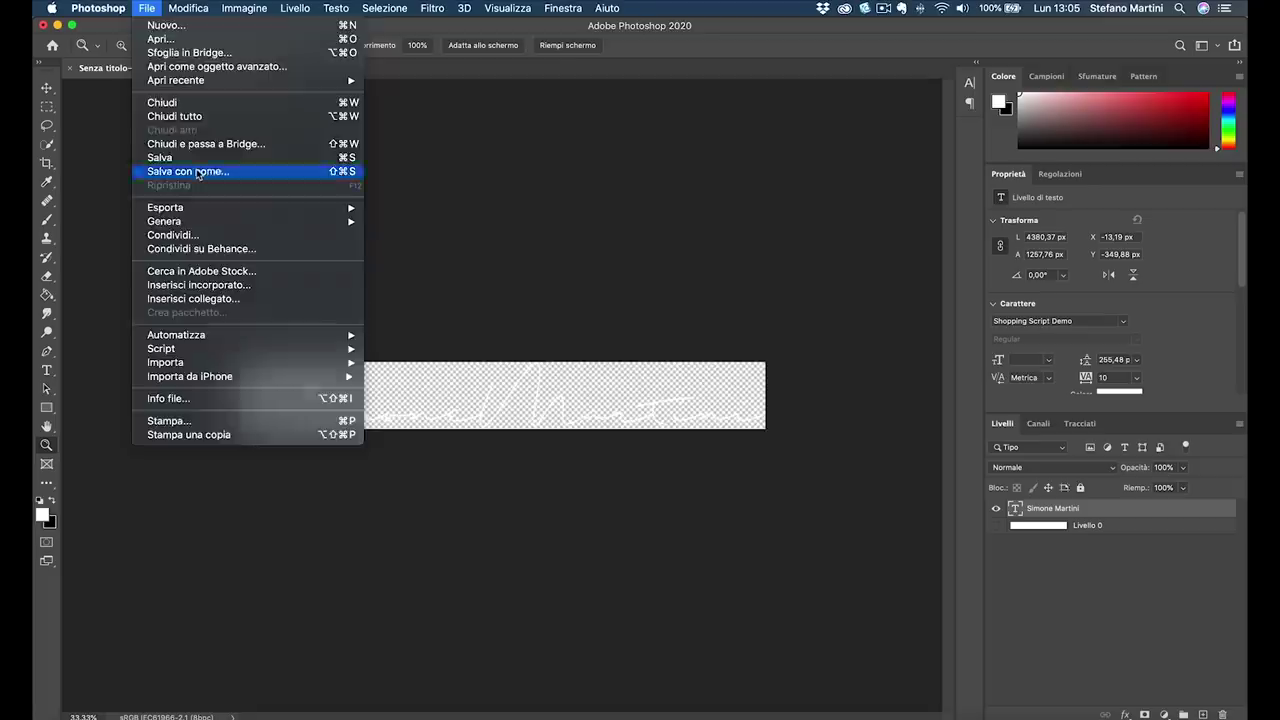
left_click(198, 172)
type("firma simone bianca")
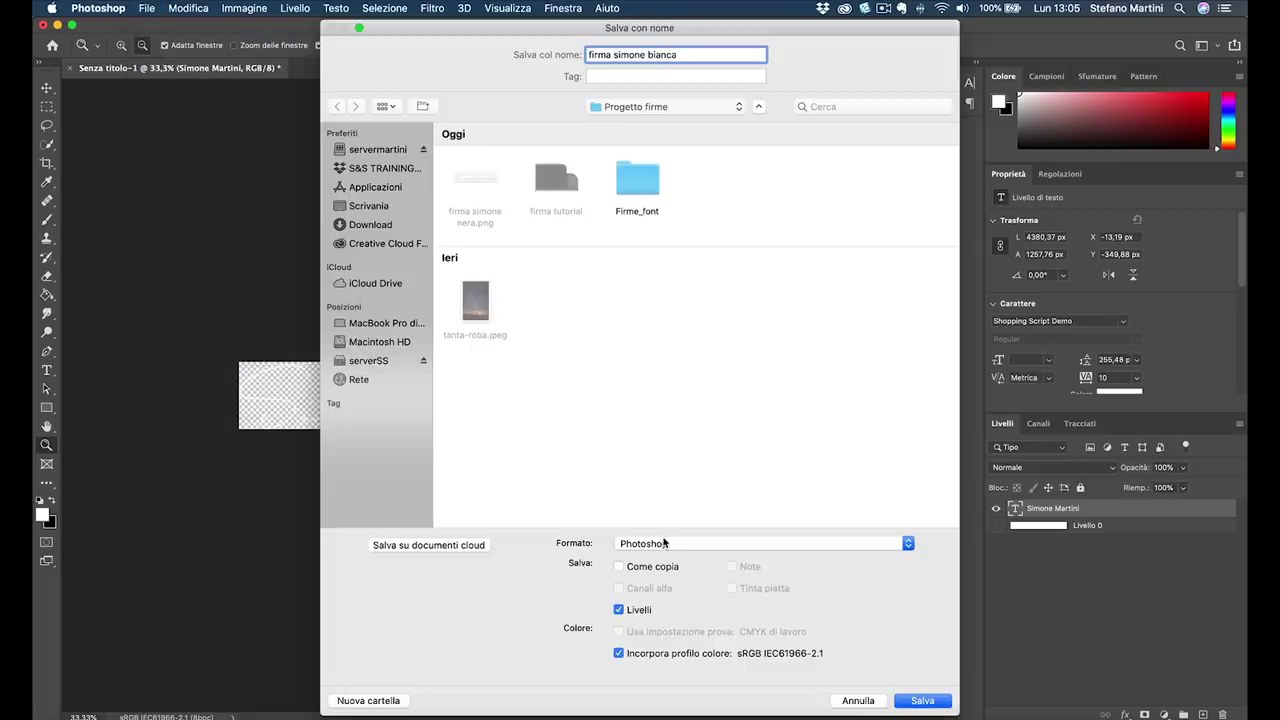
left_click(664, 544)
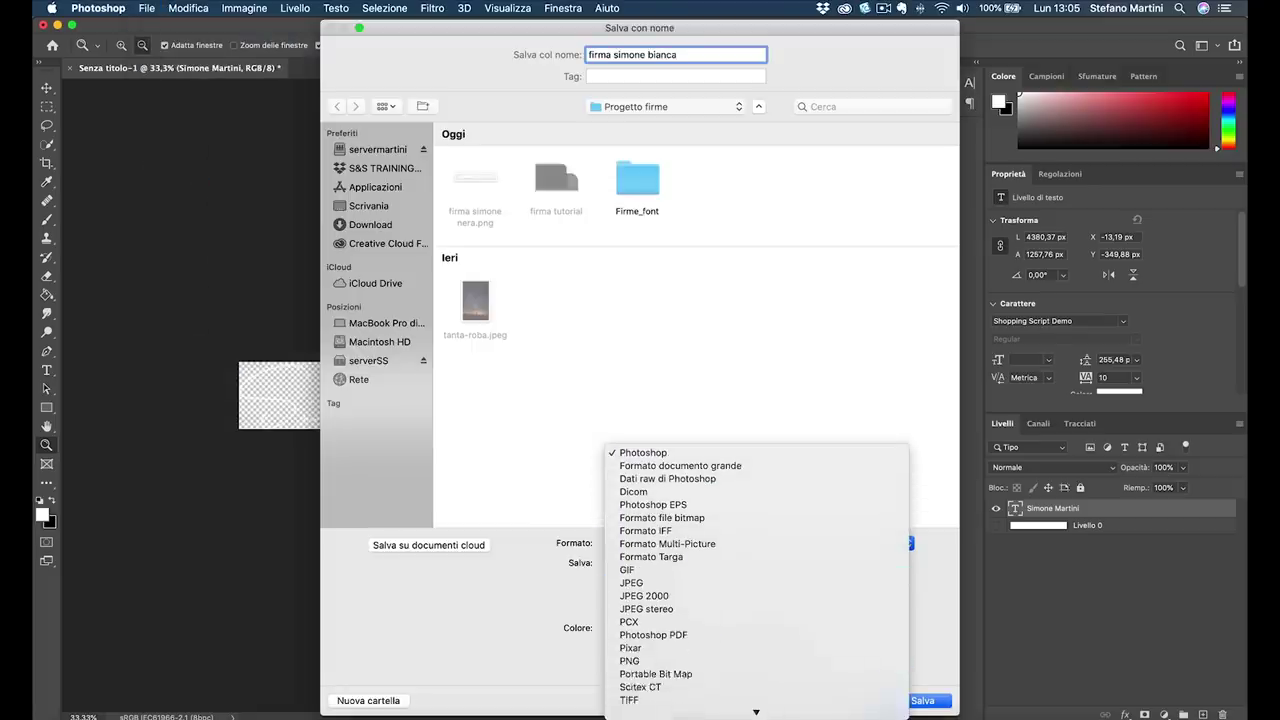
left_click(660, 645)
left_click(943, 705)
left_click(765, 342)
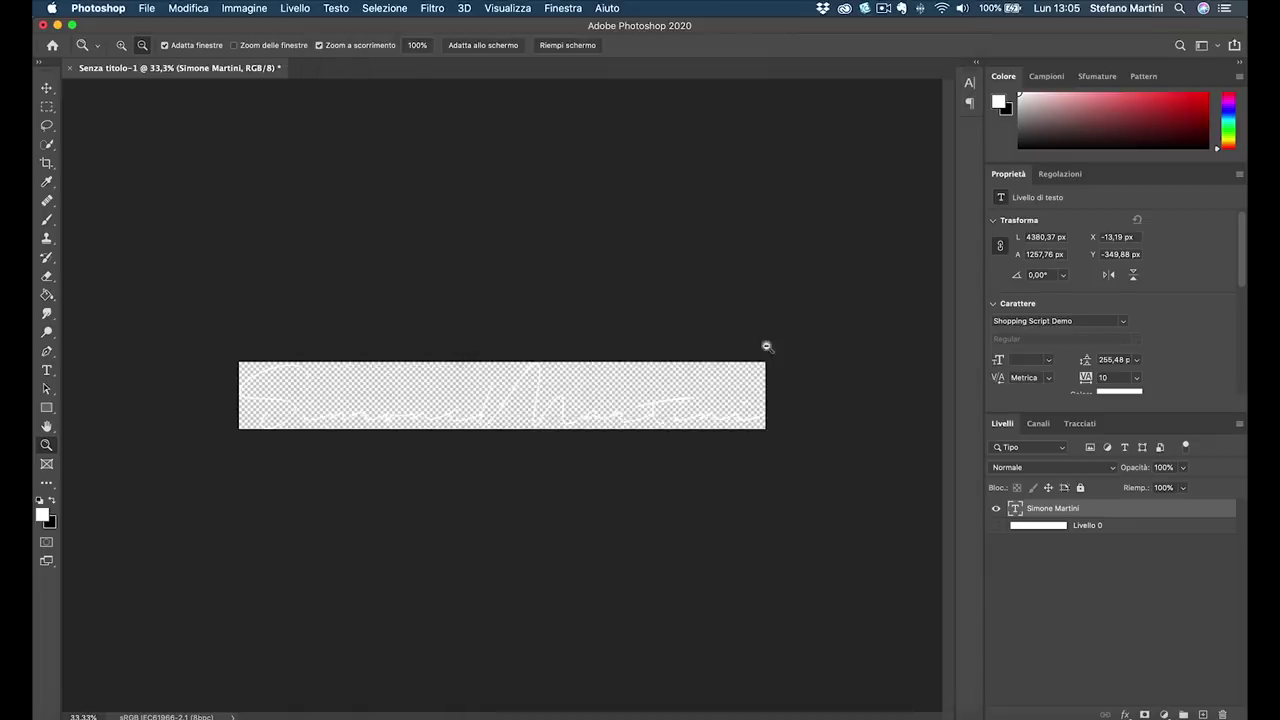
left_click(70, 716)
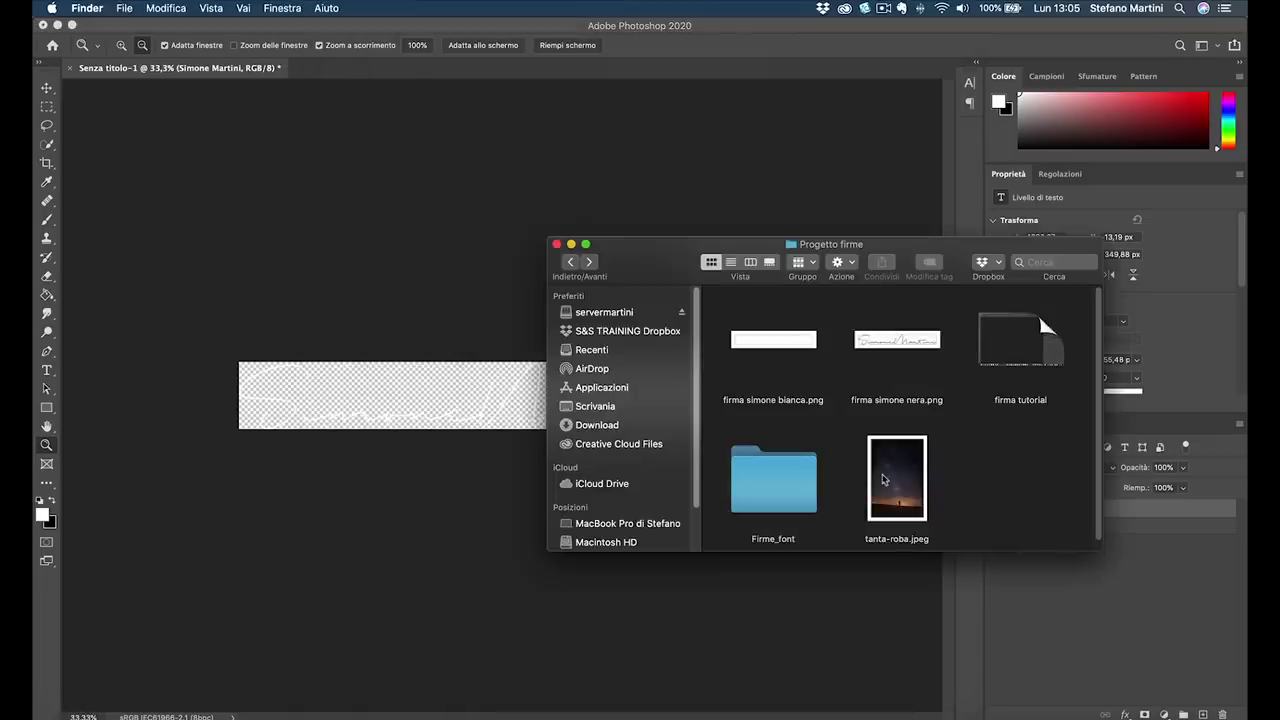
Step: Open tanta-roba.jpeg and place firma simone bianca.png onto it as a layer
left_click(893, 499)
mouse_move(893, 499)
left_mouse_down()
mouse_move(362, 120)
mouse_move(398, 320)
mouse_move(326, 165)
mouse_move(268, 82)
mouse_move(320, 66)
left_mouse_up()
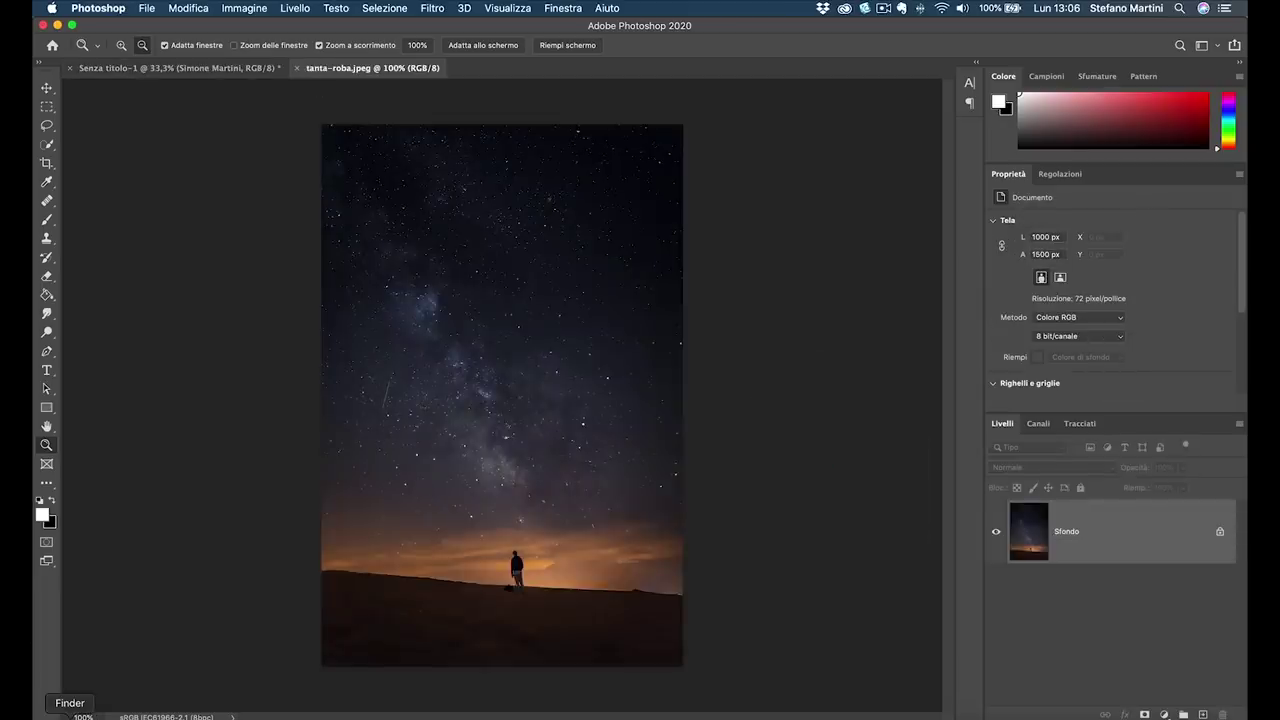
left_click(70, 714)
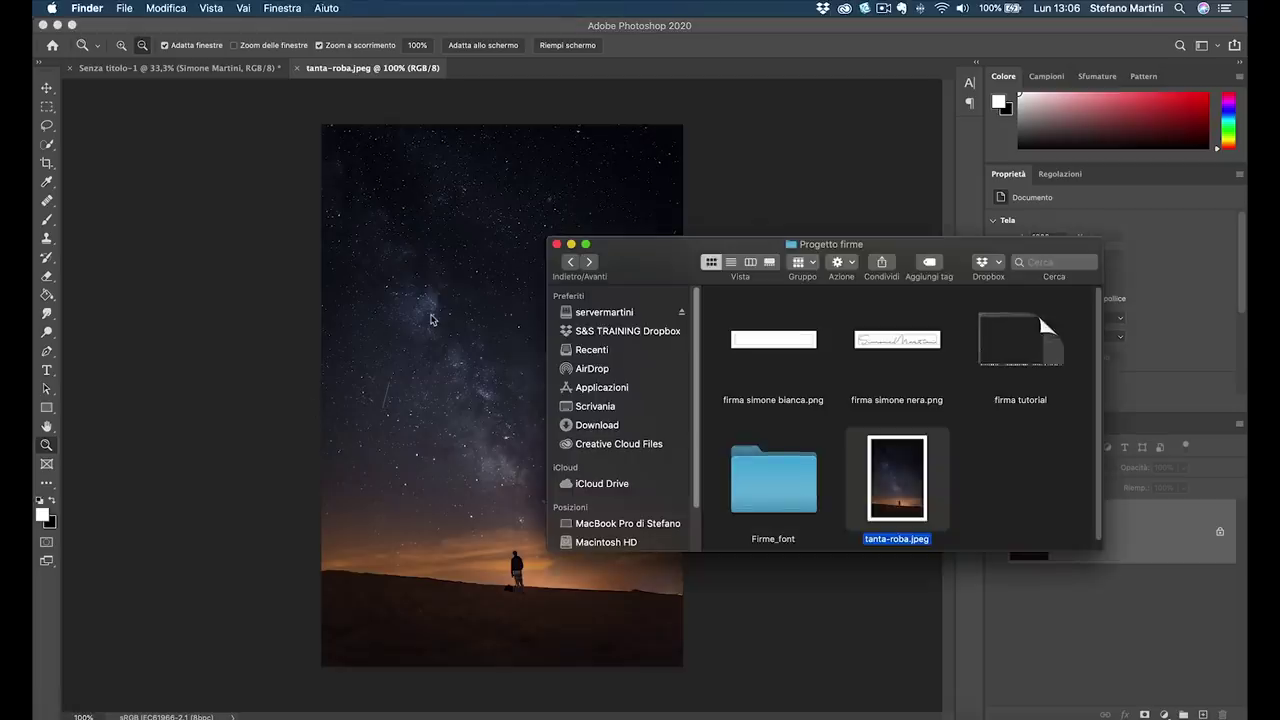
left_click_drag(773, 340, 532, 392)
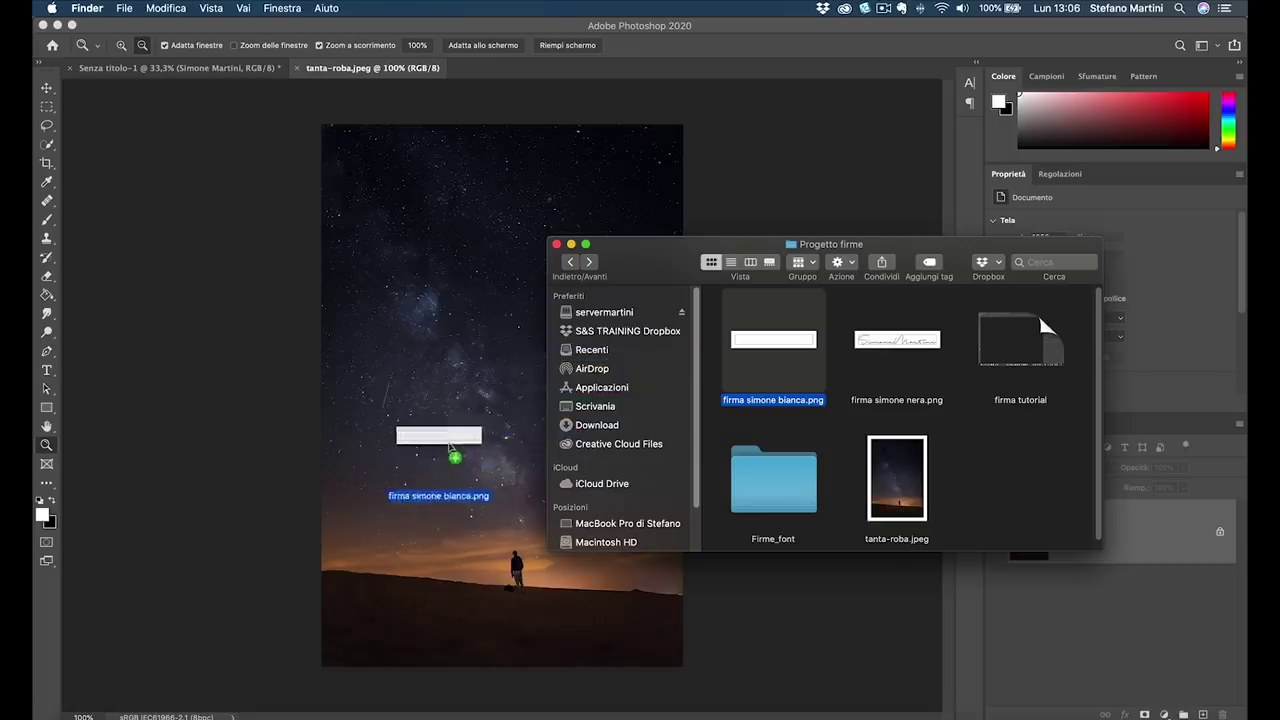
left_click_drag(437, 490, 437, 465)
key("Return")
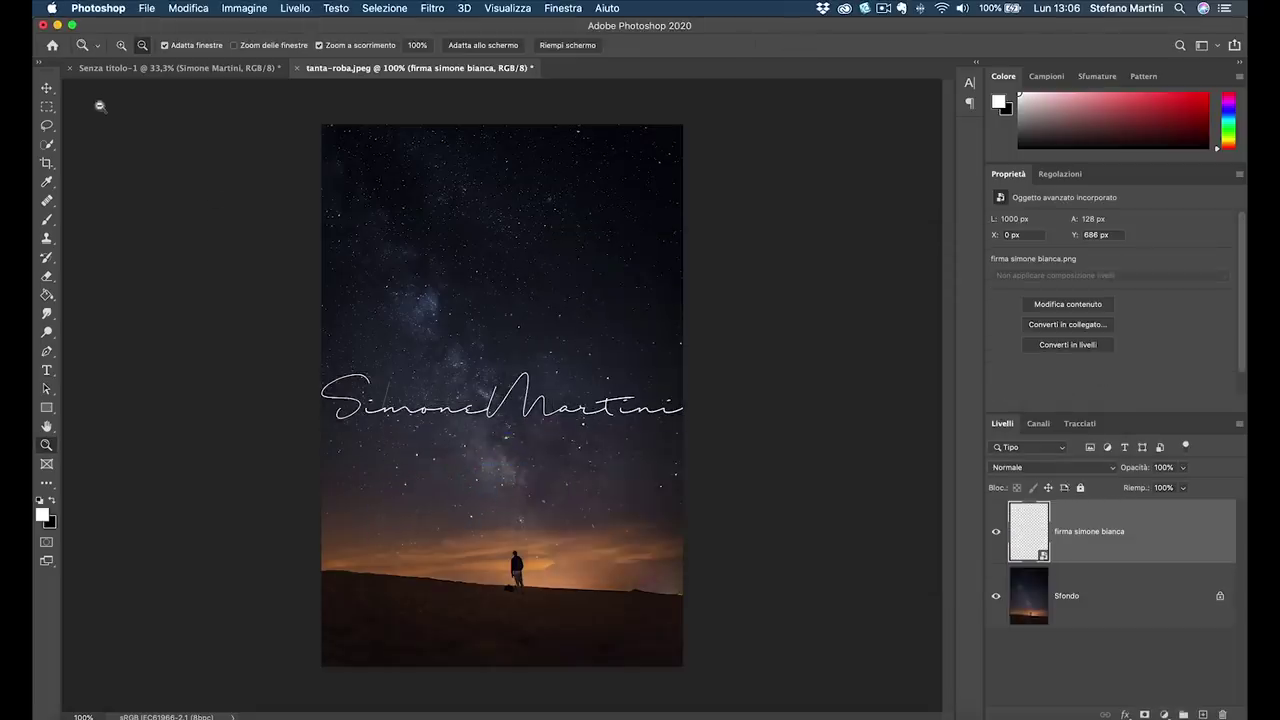
Step: Move the white signature to the bottom-left and shrink it to 427 × 54 px
key("v")
mouse_move(548, 394)
left_mouse_down()
mouse_move(556, 616)
mouse_move(528, 629)
left_mouse_up()
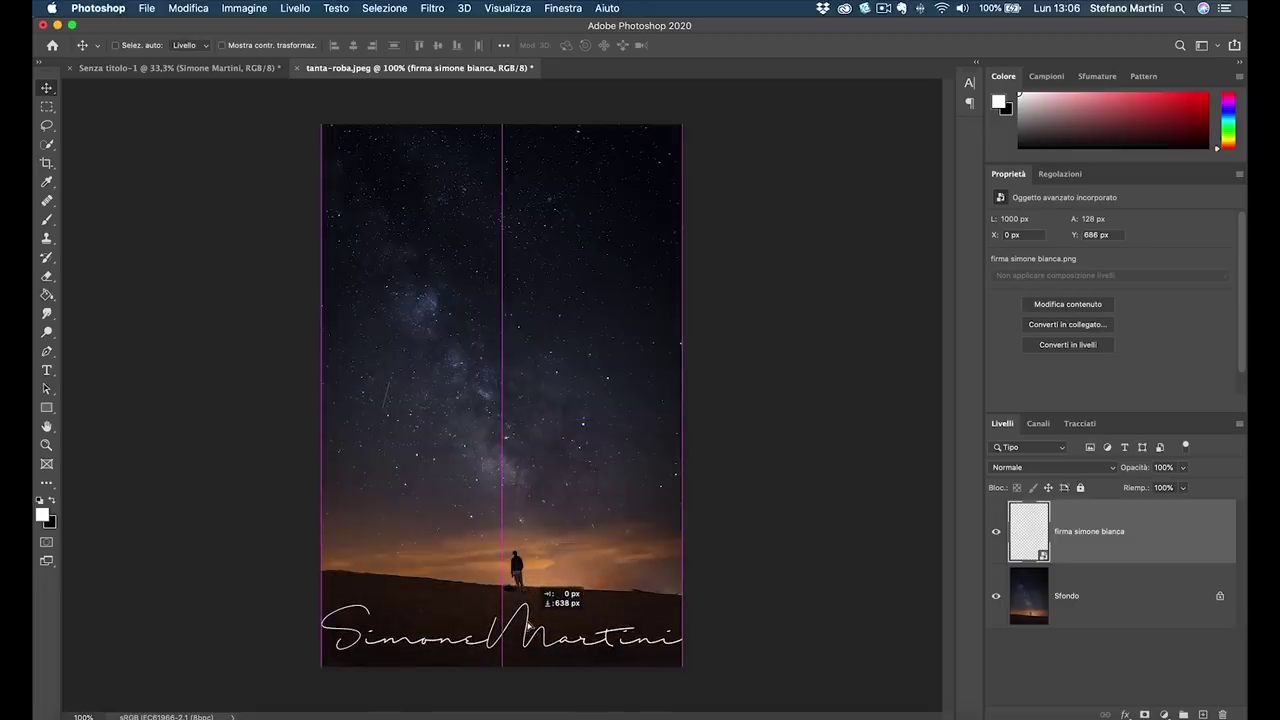
key("ctrl+t")
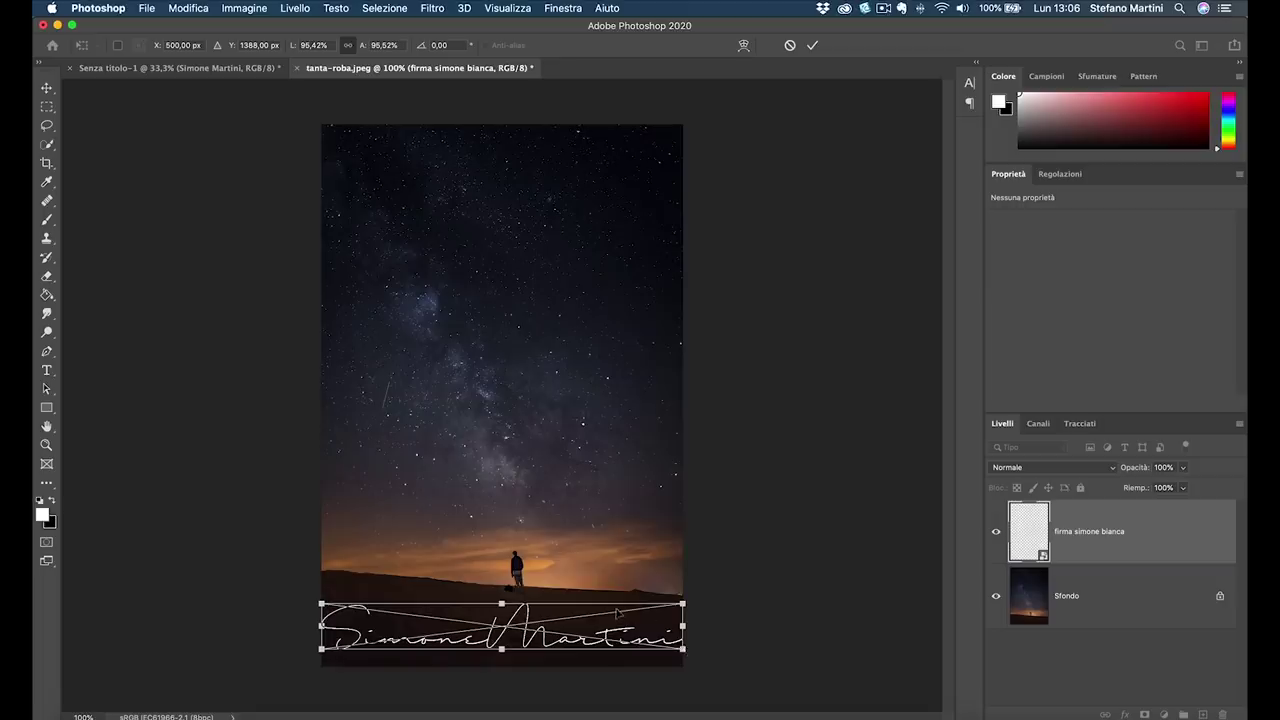
mouse_move(683, 647)
left_mouse_down()
mouse_move(456, 645)
mouse_move(450, 632)
mouse_move(456, 643)
left_mouse_up()
key("Return")
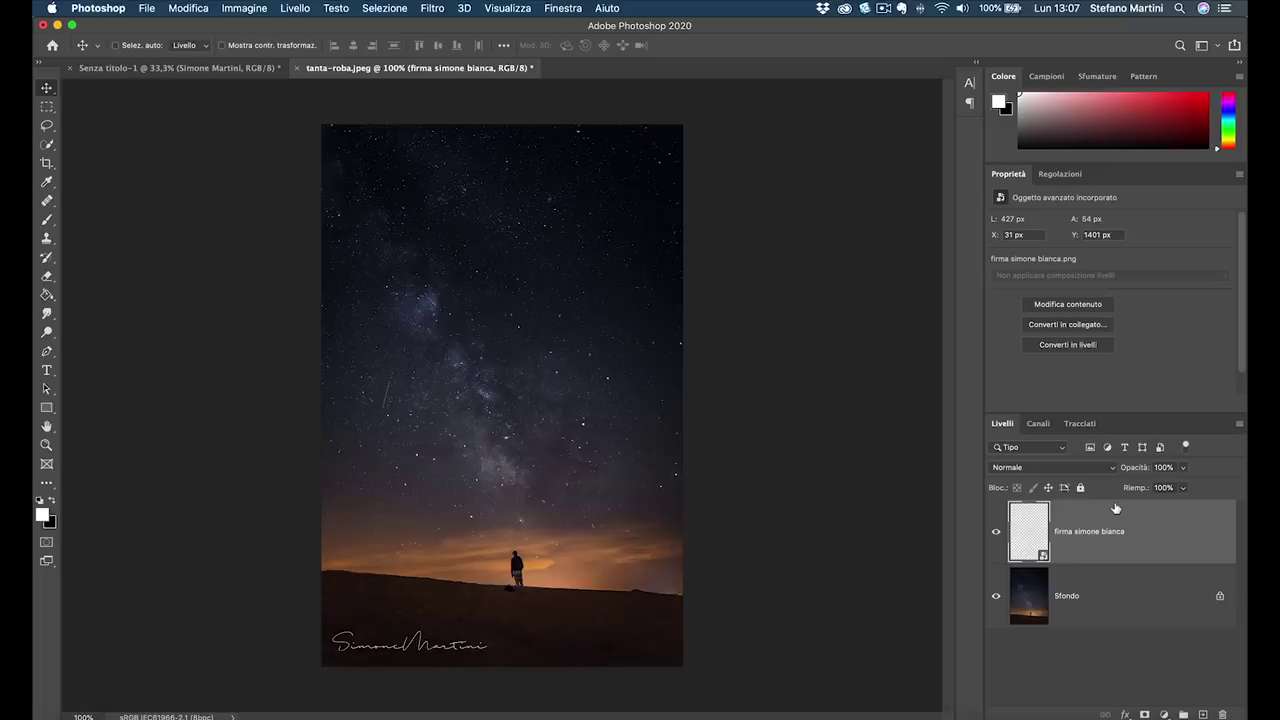
left_click(227, 72)
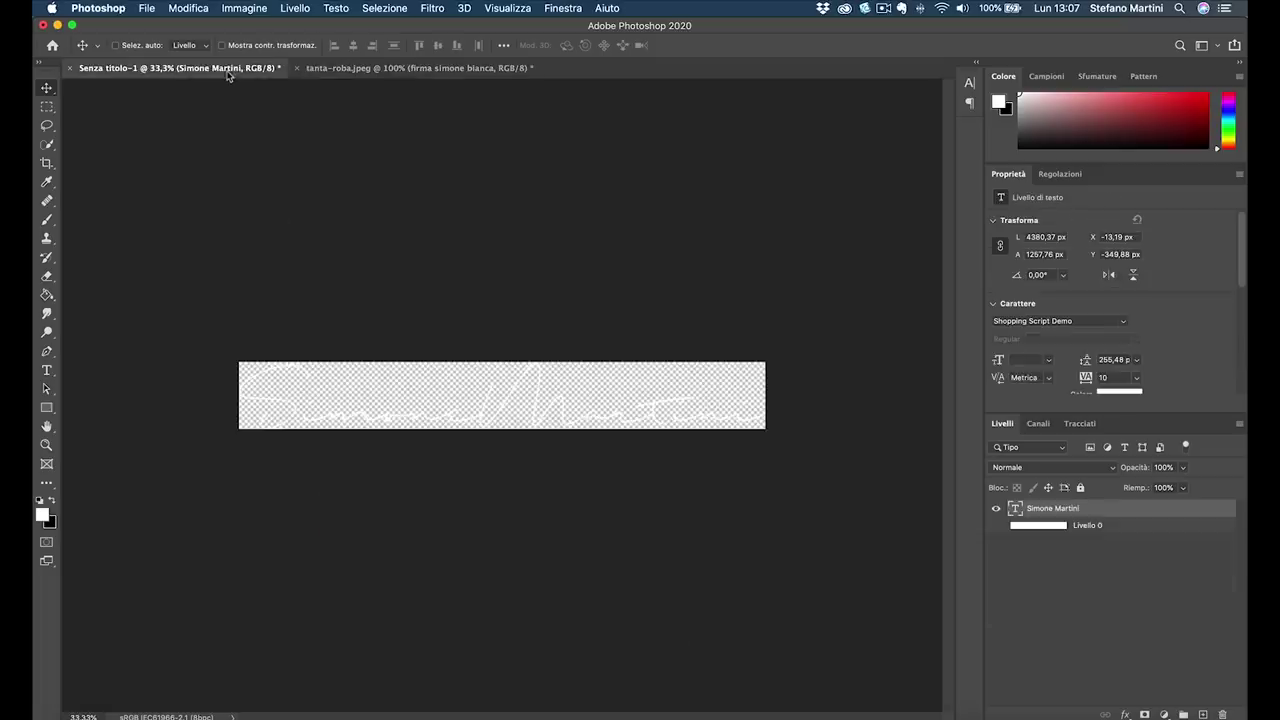
Step: In Senza titolo-1, make Livello 0 visible and swap colours so the signature is black
left_click(996, 527)
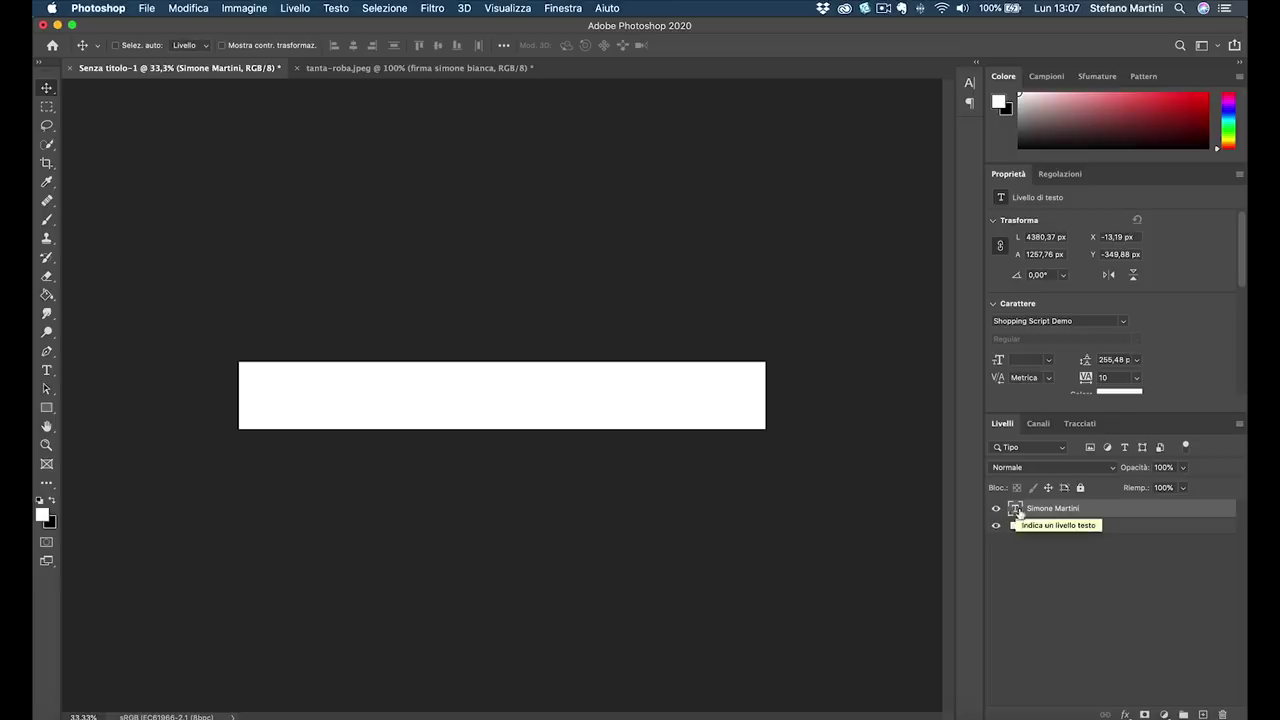
double_click(1016, 509)
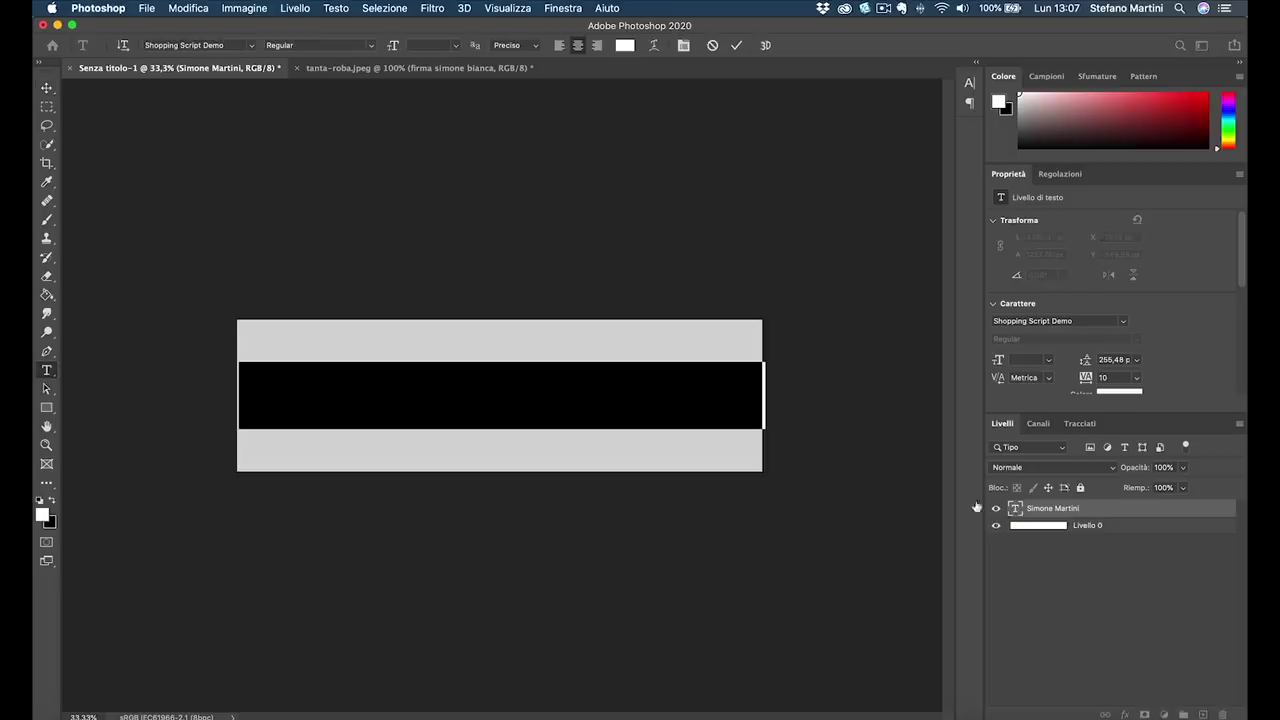
left_click(53, 501)
left_click(1120, 511)
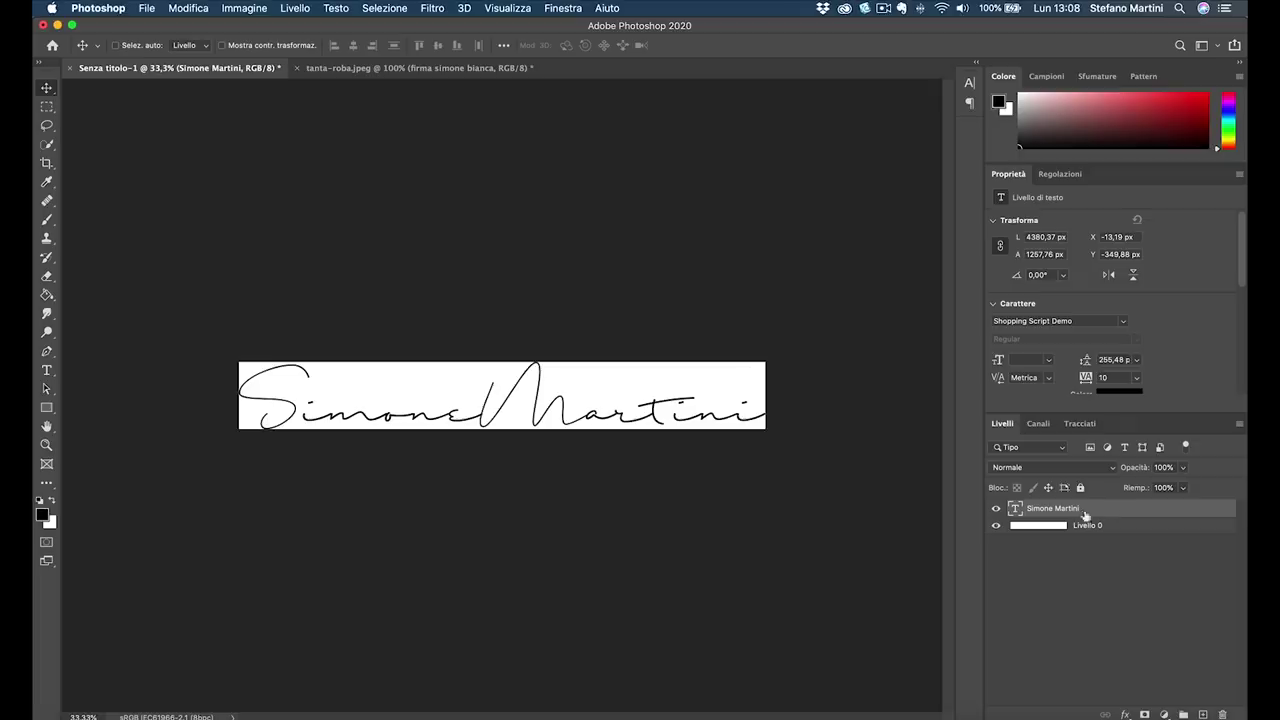
right_click(1130, 512)
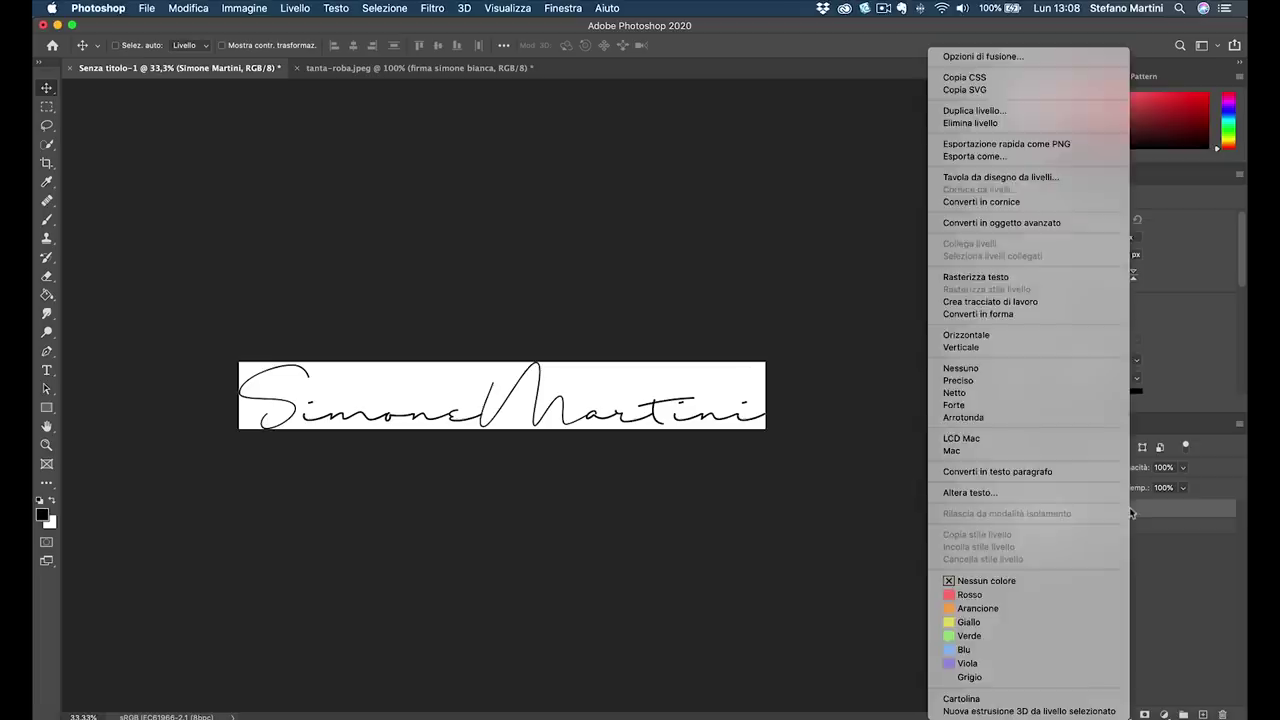
Step: Rasterize the Simone Martini text, save it as brush preset 'FIRMA SIMONE', and return to tanta-roba.jpeg
left_click(1036, 282)
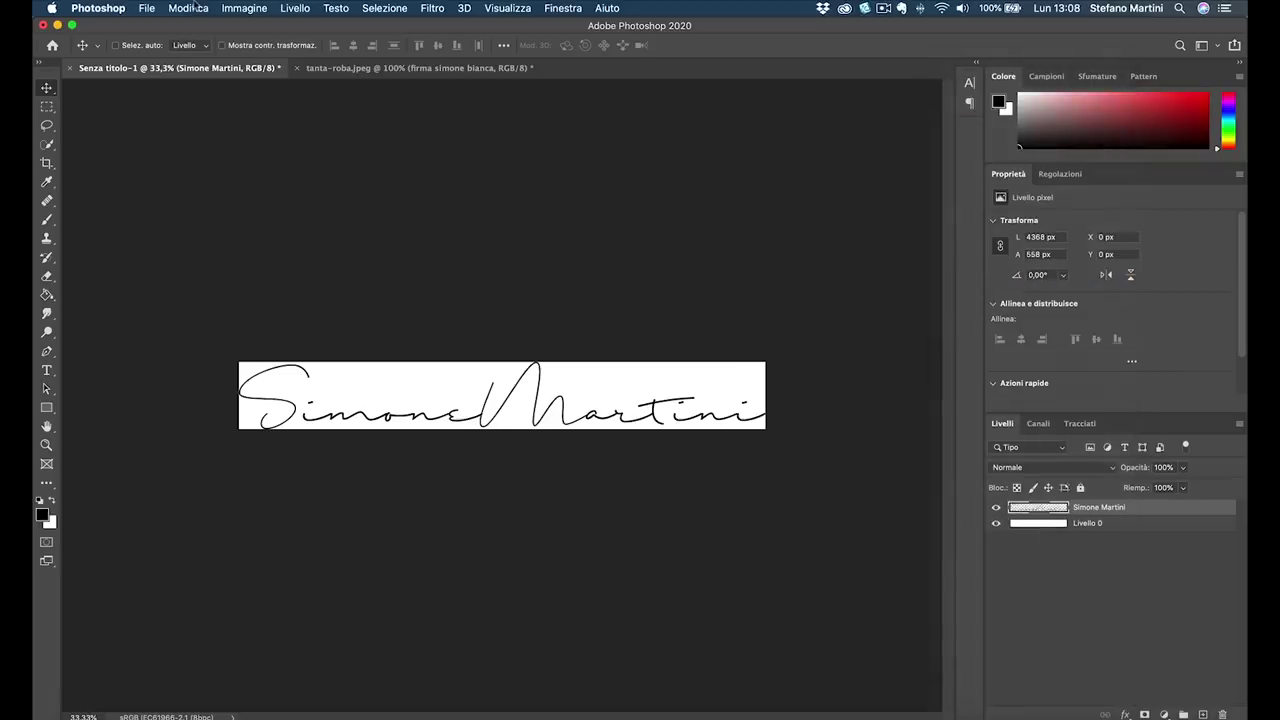
left_click(192, 8)
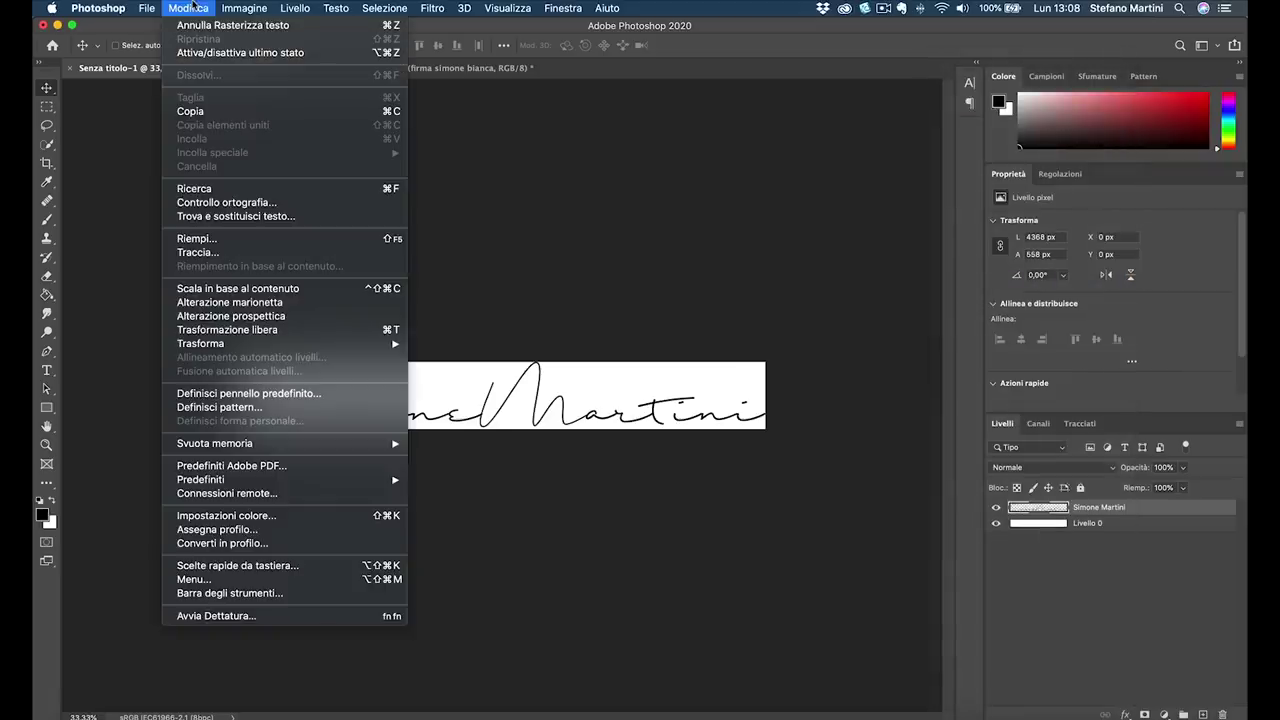
left_click(268, 397)
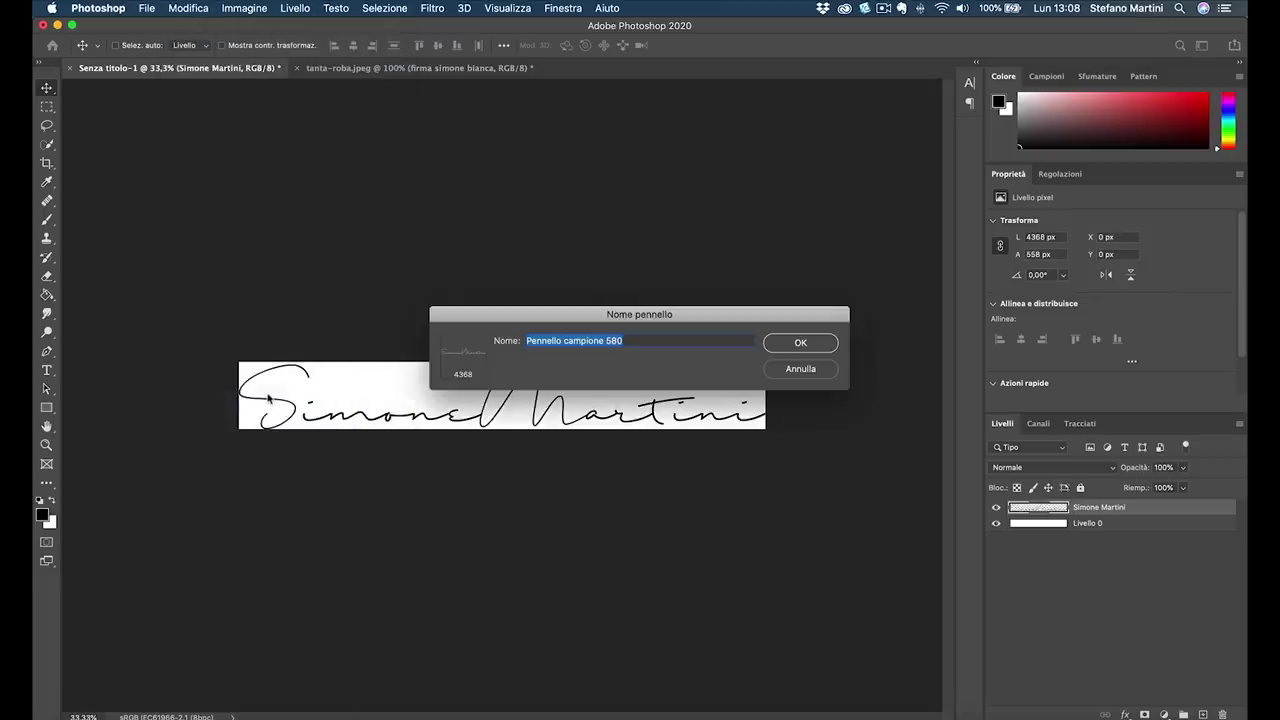
key("BackSpace")
type("FIRMA SIMONE")
left_click(800, 343)
key("b")
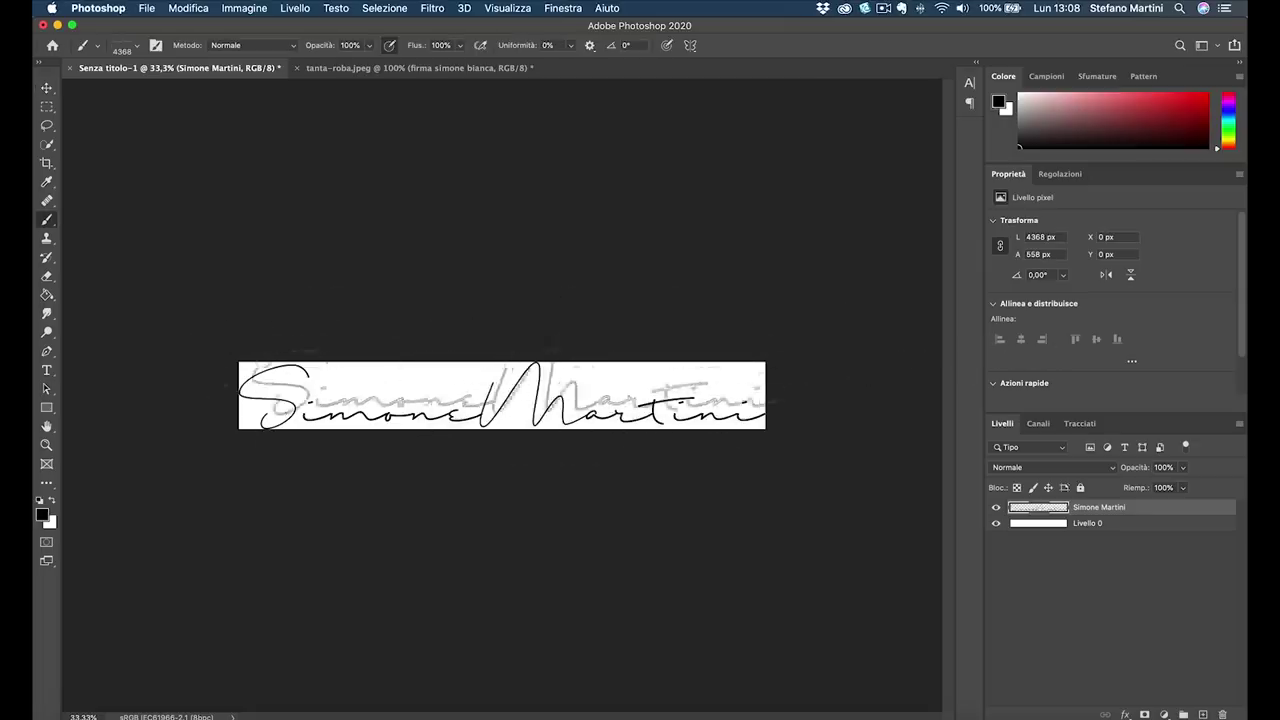
left_click(404, 68)
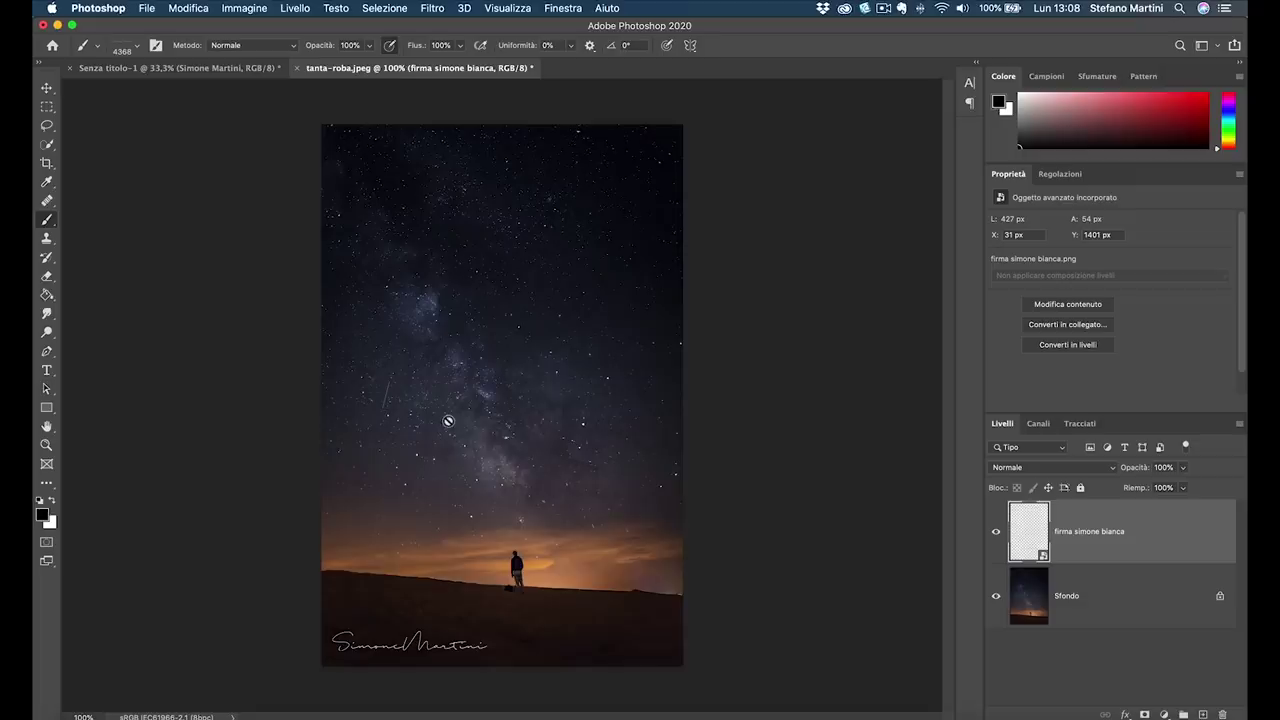
Step: Add an empty Livello 1 layer above the signature and select the new 4368 px FIRMA brush
left_click(1203, 715)
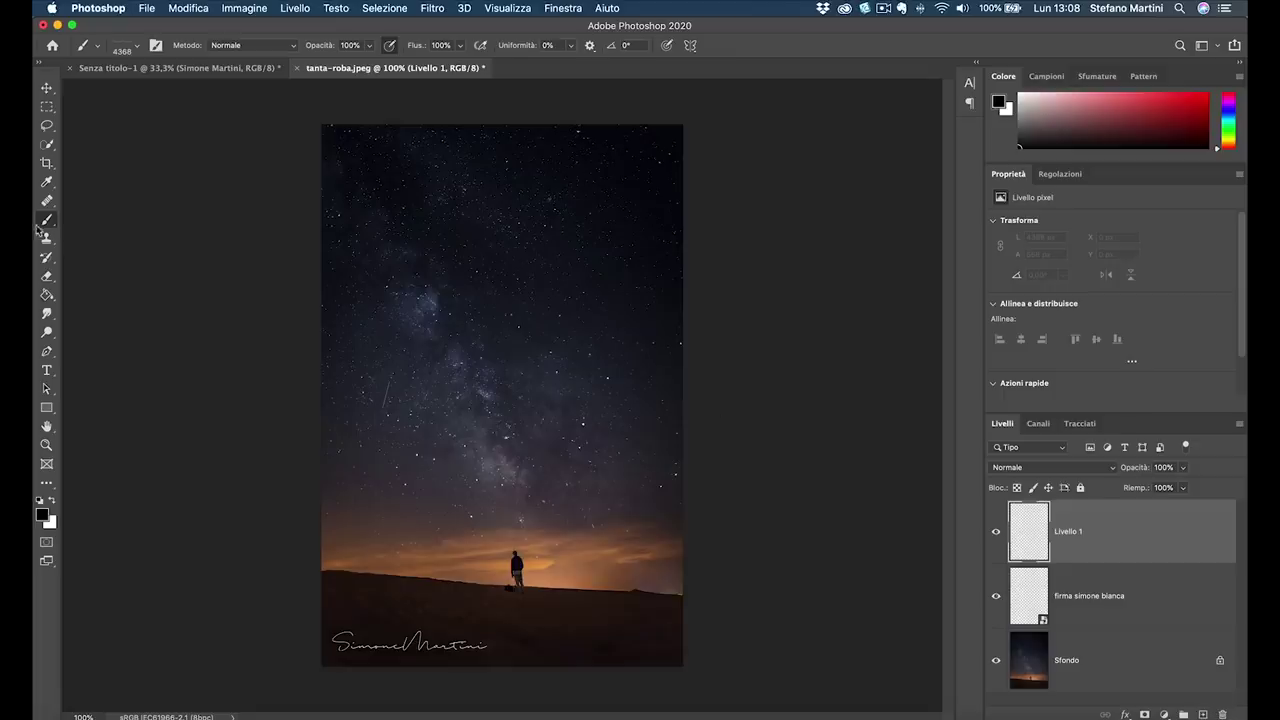
left_click(133, 48)
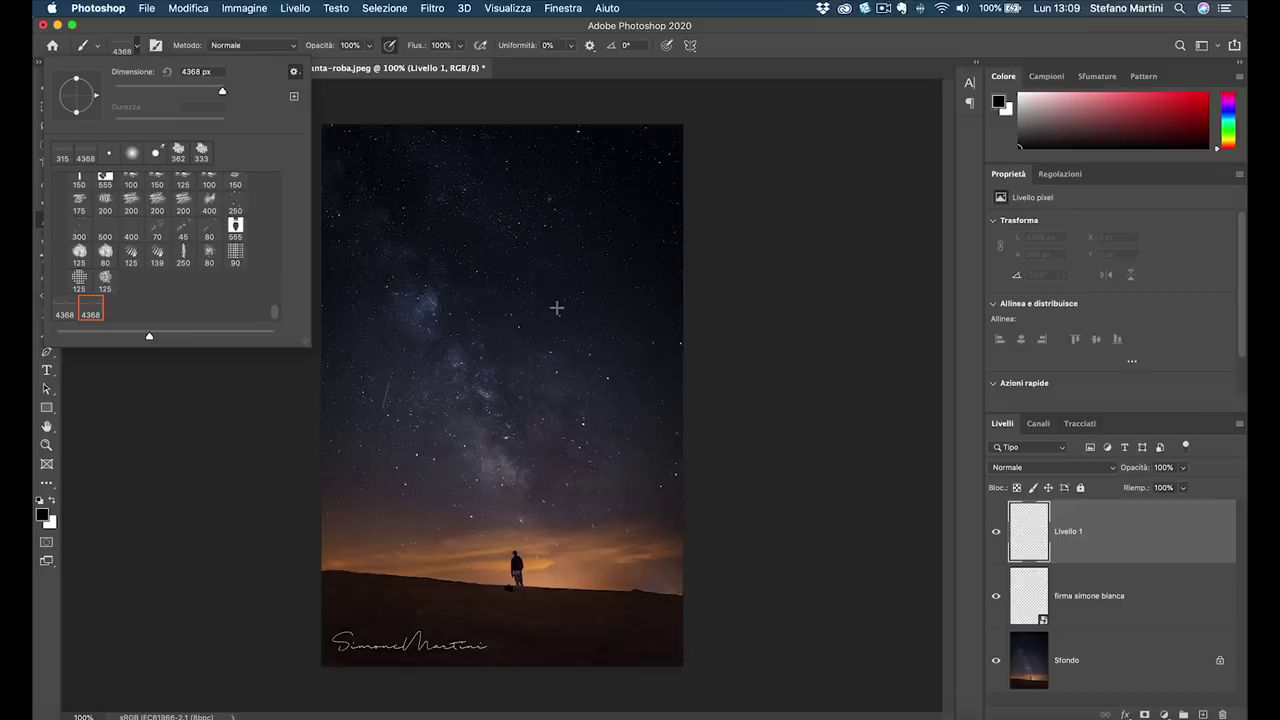
mouse_move(563, 310)
left_mouse_down()
mouse_move(221, 349)
mouse_move(720, 326)
mouse_move(655, 348)
left_mouse_up()
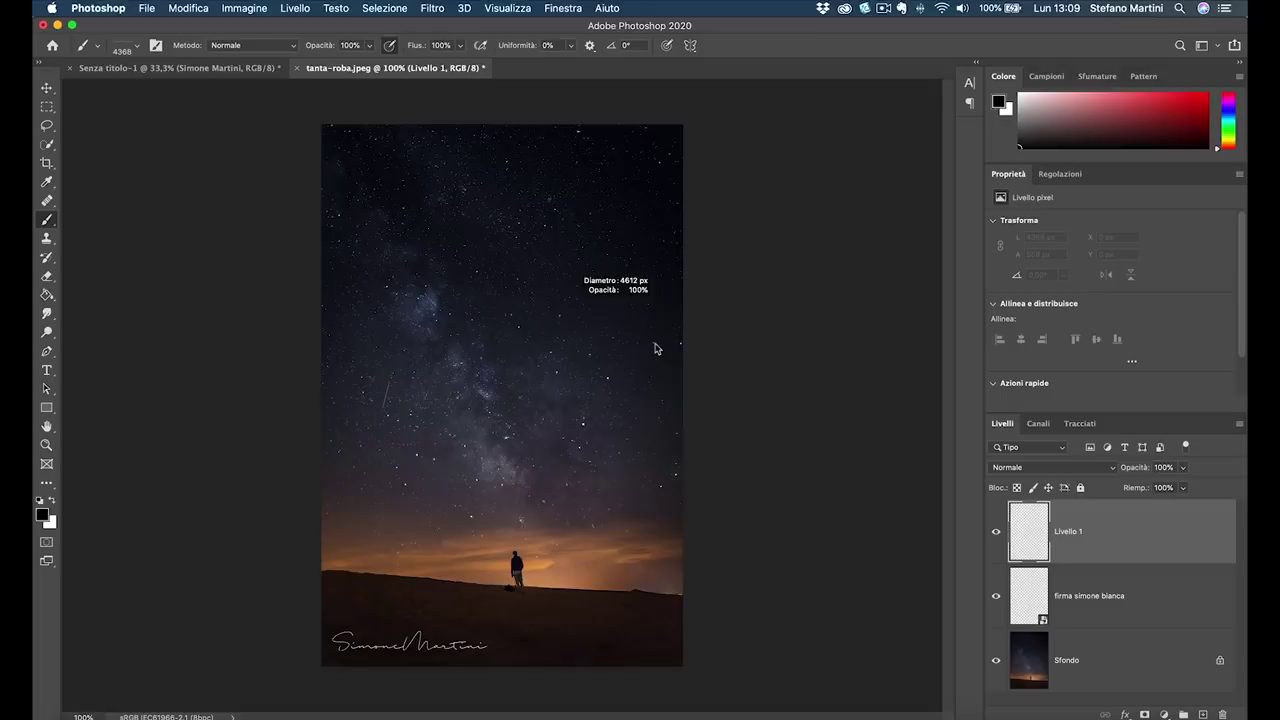
Step: Shrink the FIRMA brush to about 401 px and stamp a white signature in the lower-right corner
left_click_drag(551, 349, 251, 391)
left_click_drag(520, 340, 483, 345)
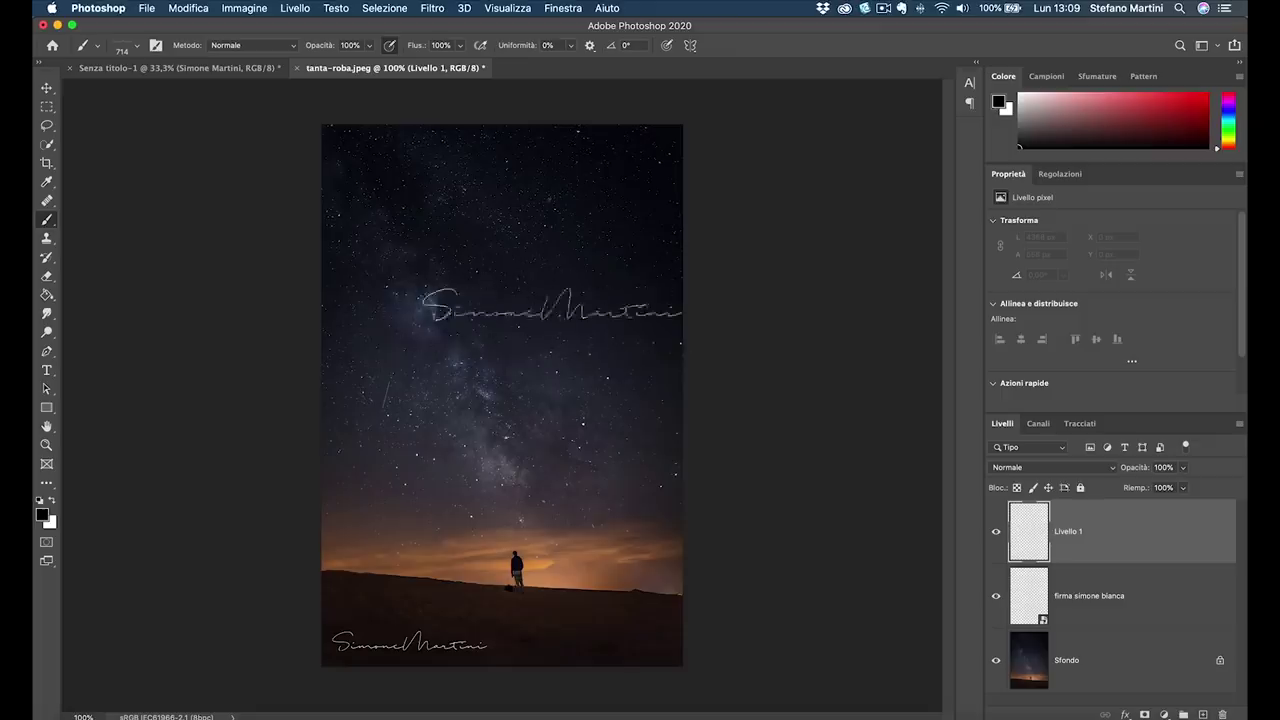
left_click_drag(509, 300, 395, 316)
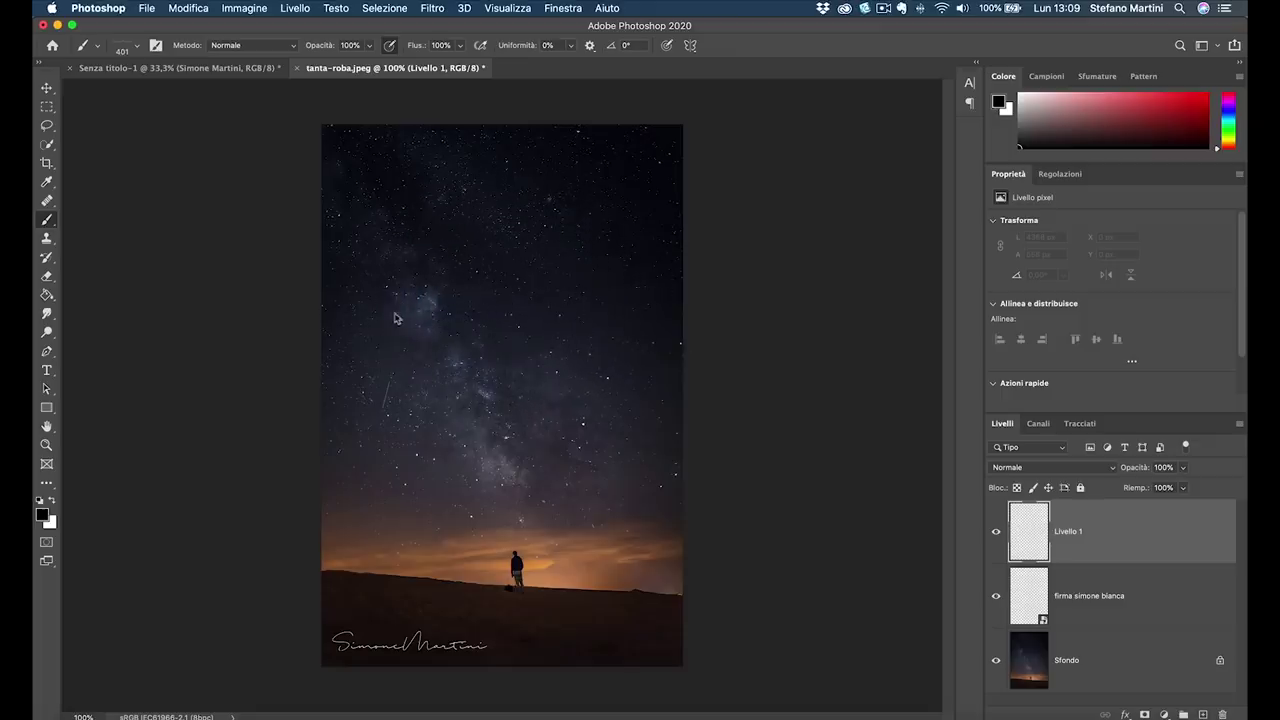
left_click(51, 500)
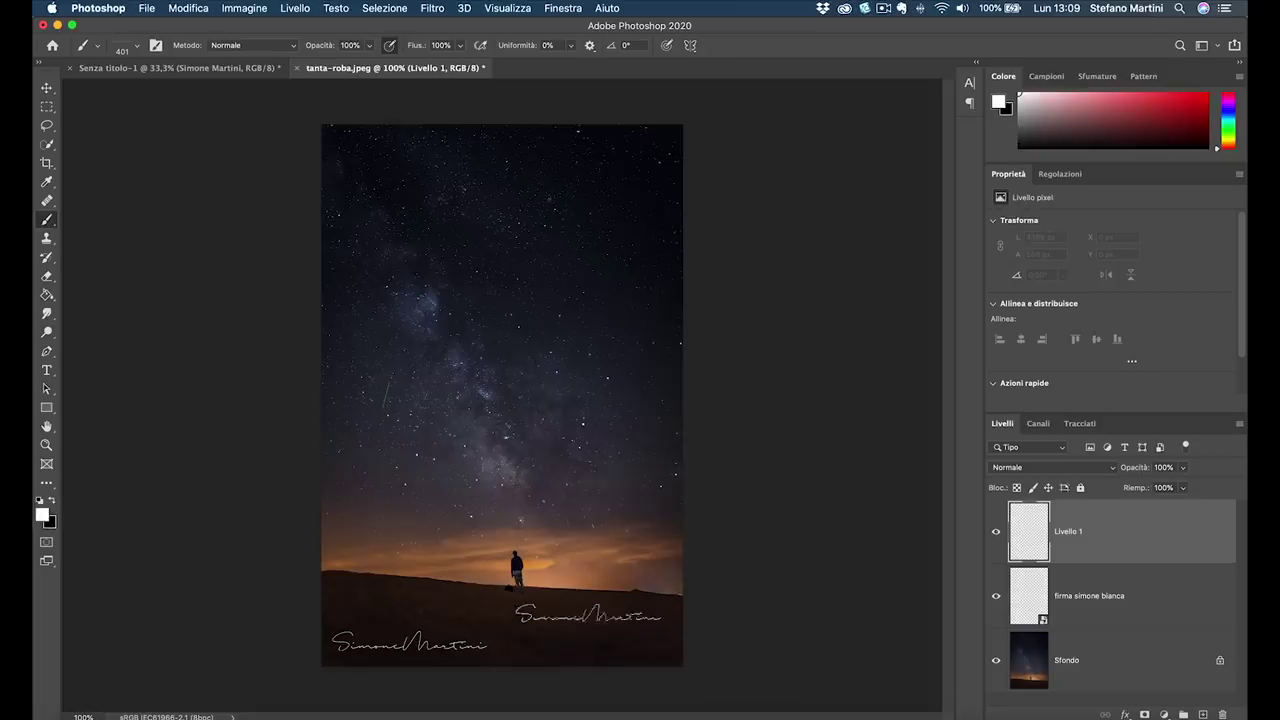
left_click(604, 637)
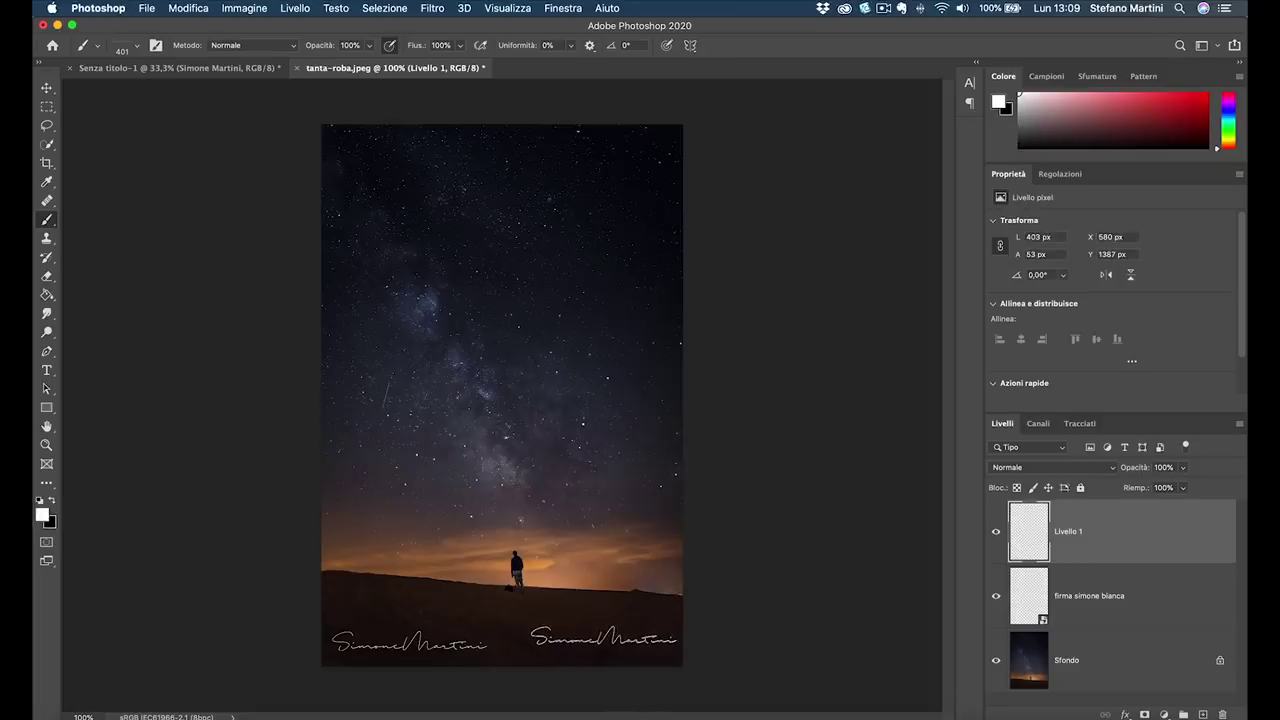